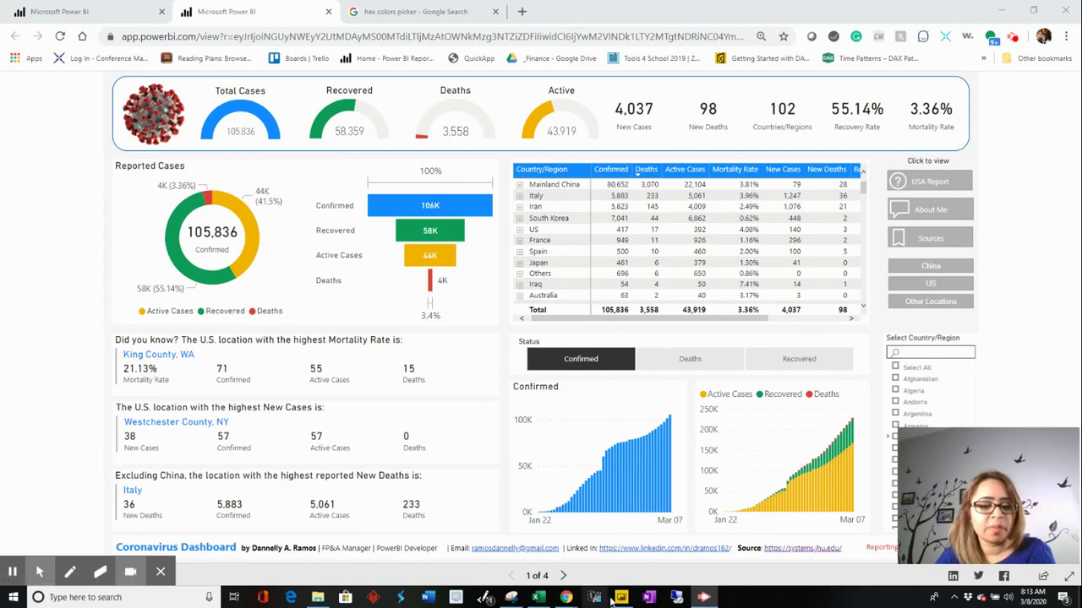
Switch to the Corona Virus_AwP report in Power BI Desktop and select the Select Country/Region slicer on the Worldwide page
mouse_move(623, 598)
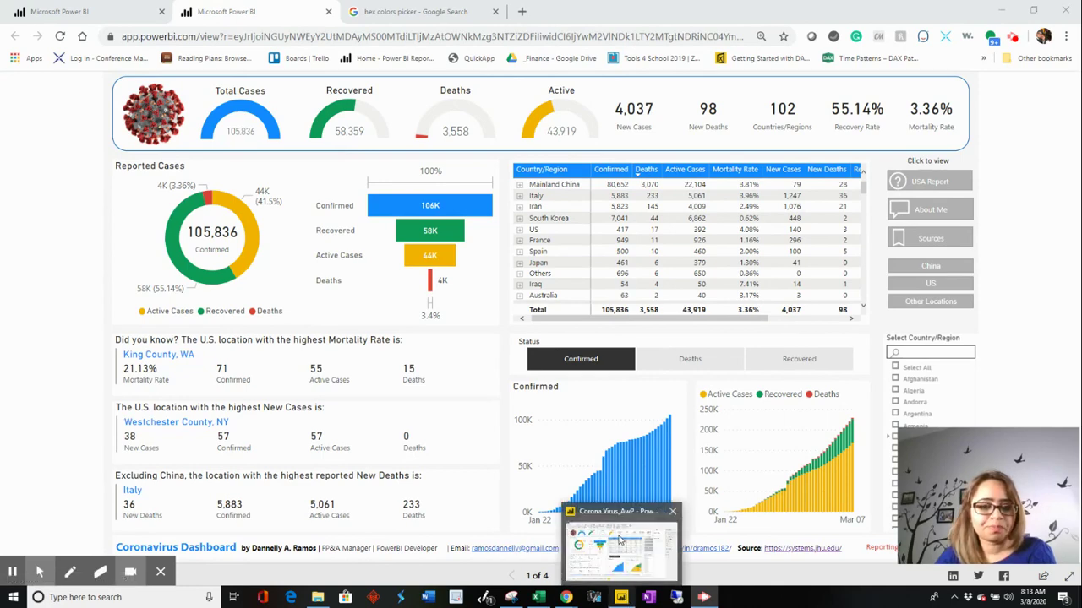
left_click(622, 540)
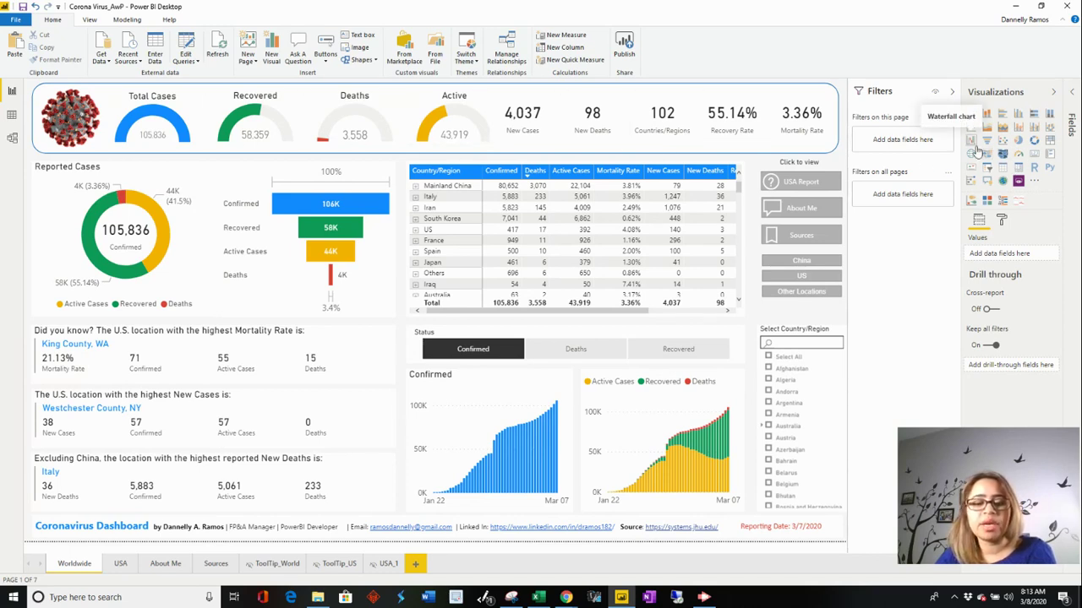
left_click(781, 332)
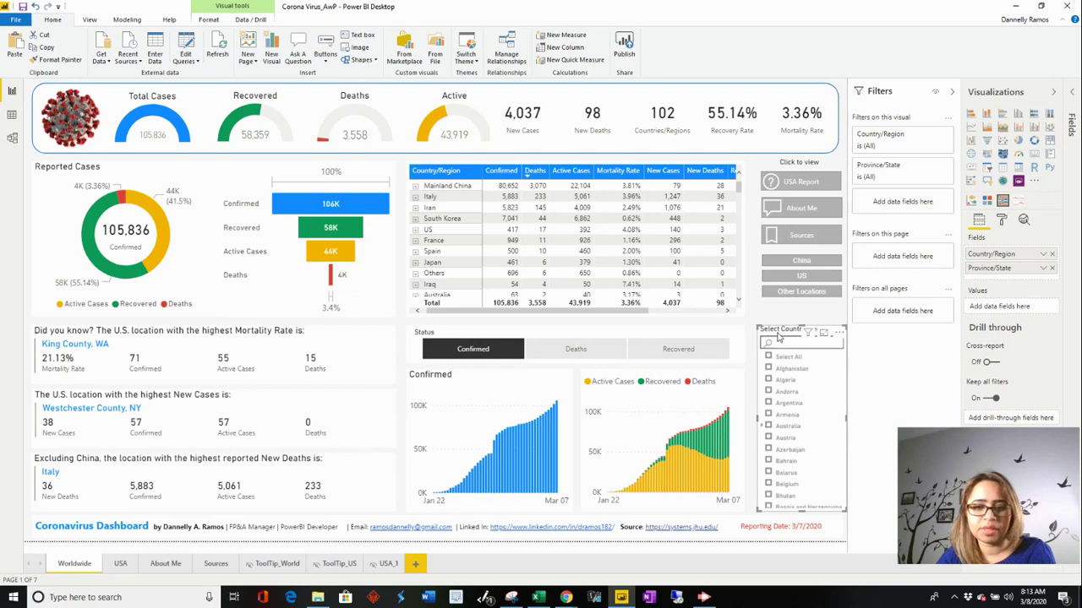
Search the AppSource marketplace for "slicer" visuals, look through the offered ones and close the marketplace without adding any
left_click(1036, 180)
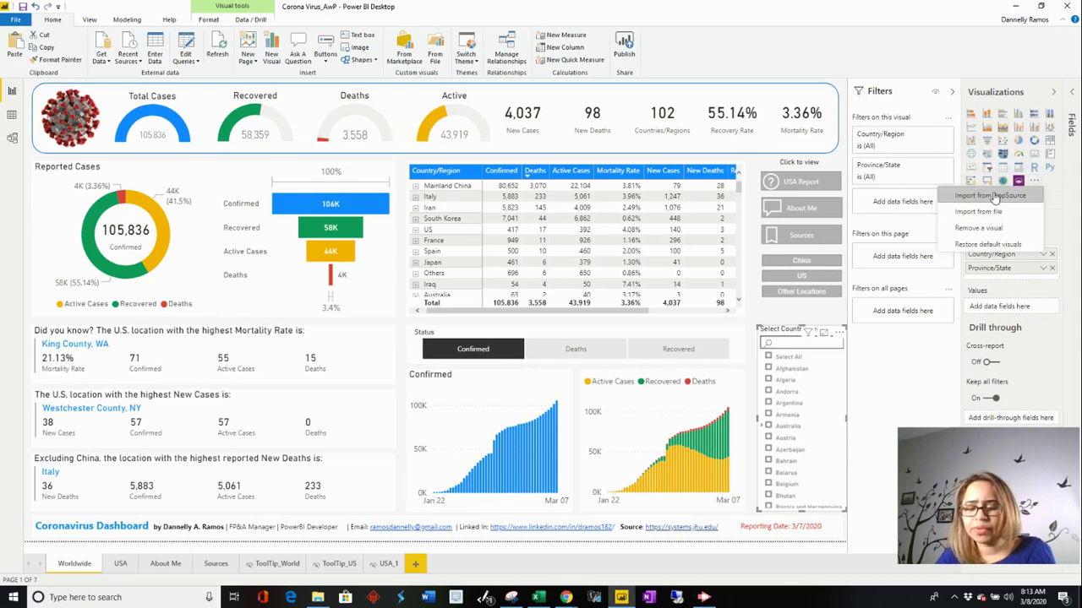
left_click(997, 197)
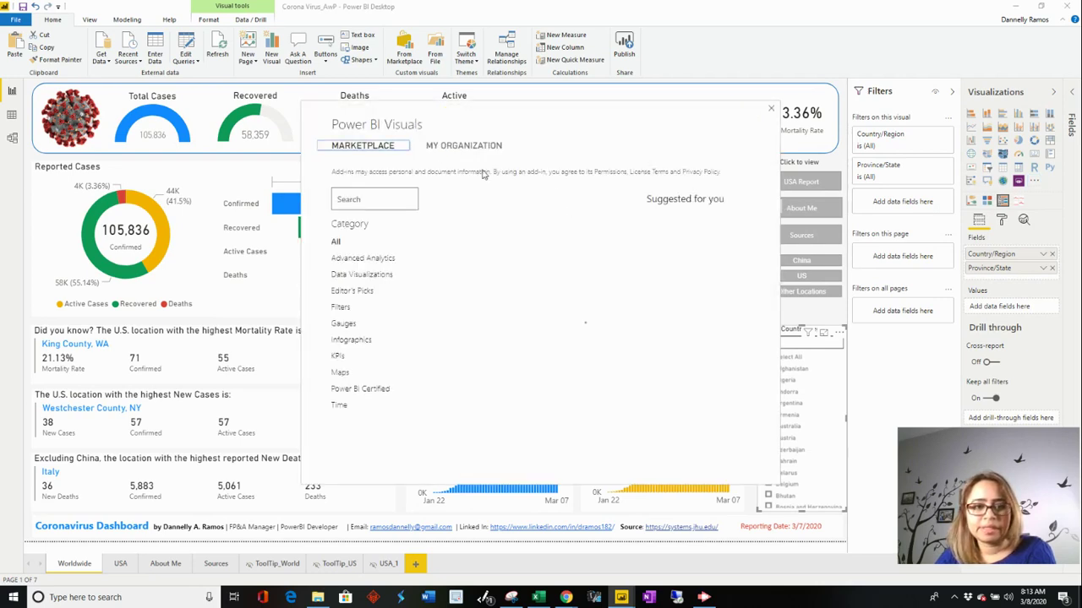
left_click(356, 195)
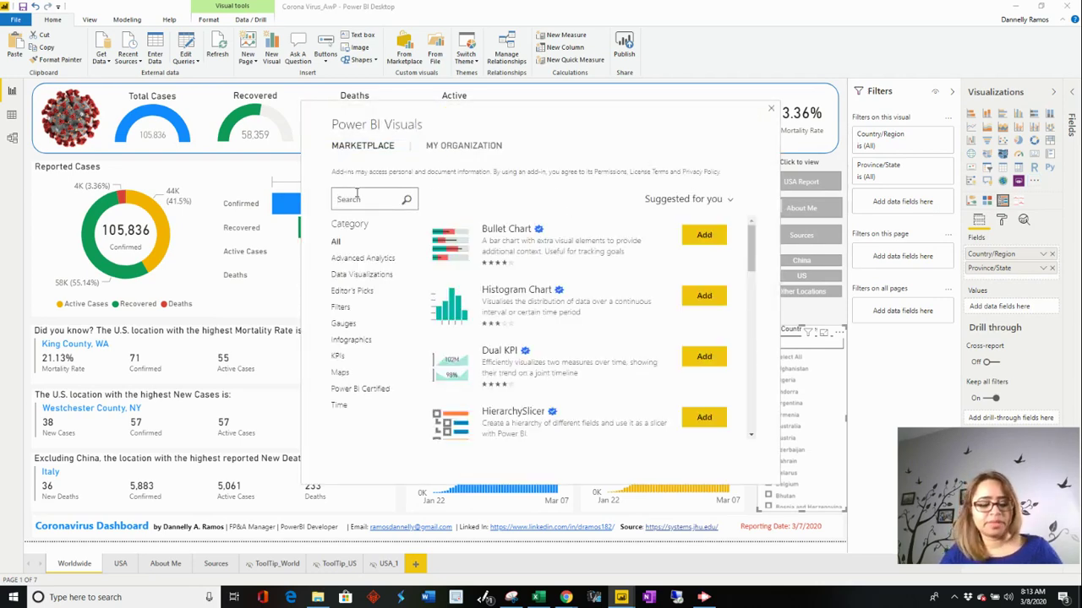
type("slicer")
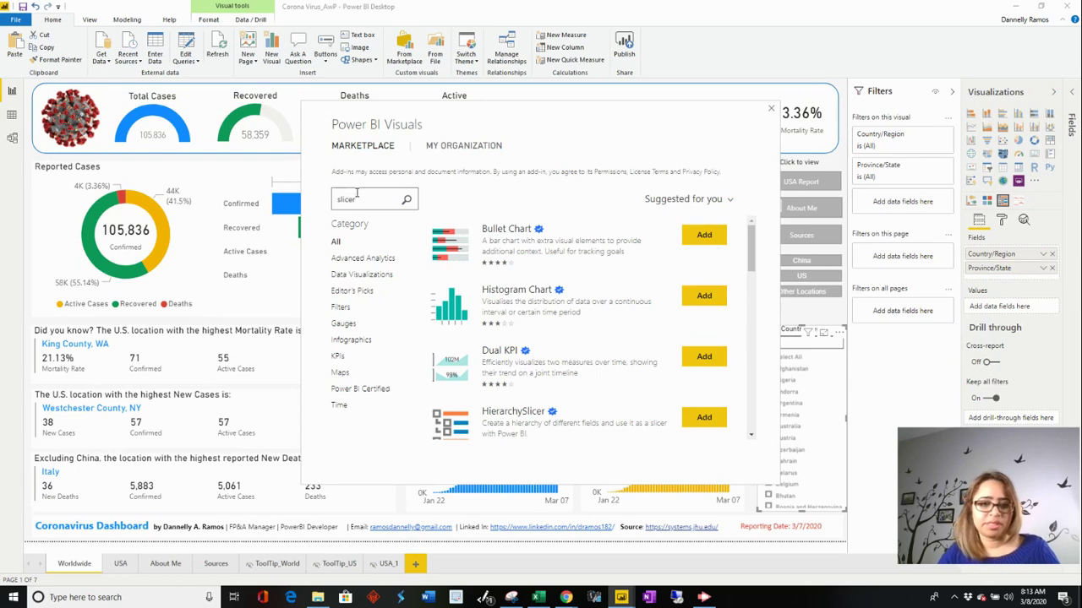
key("Return")
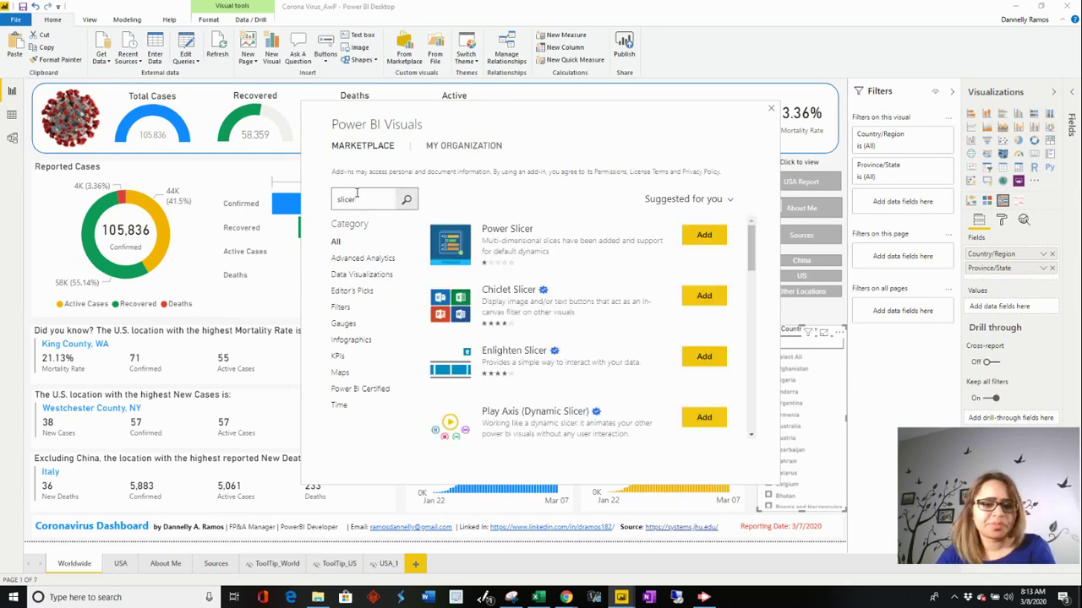
scroll(608, 305, "down", 3)
scroll(627, 414, "up", 3)
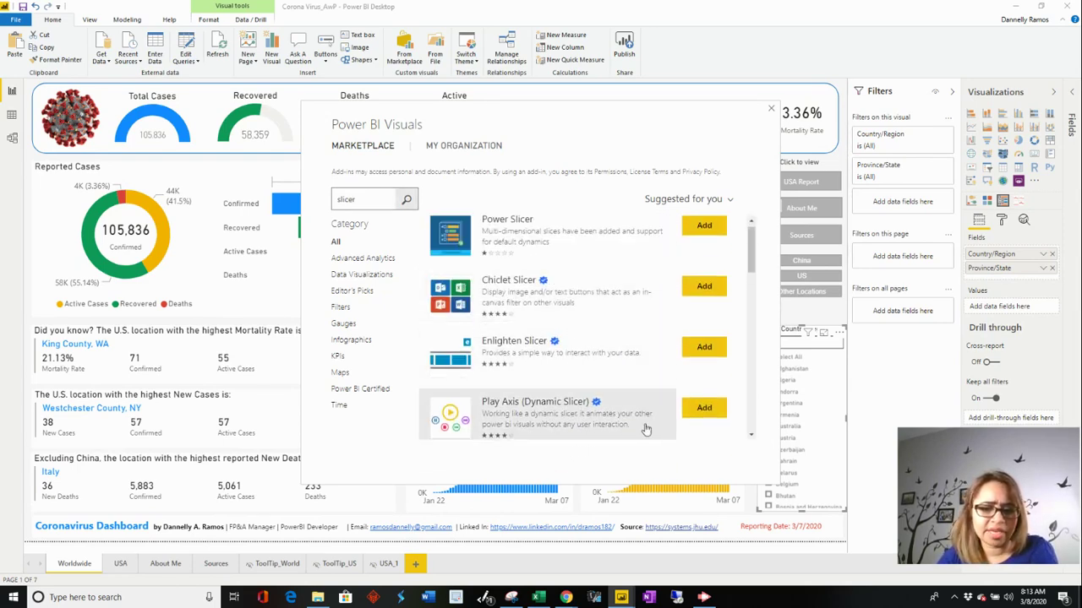
left_click(771, 109)
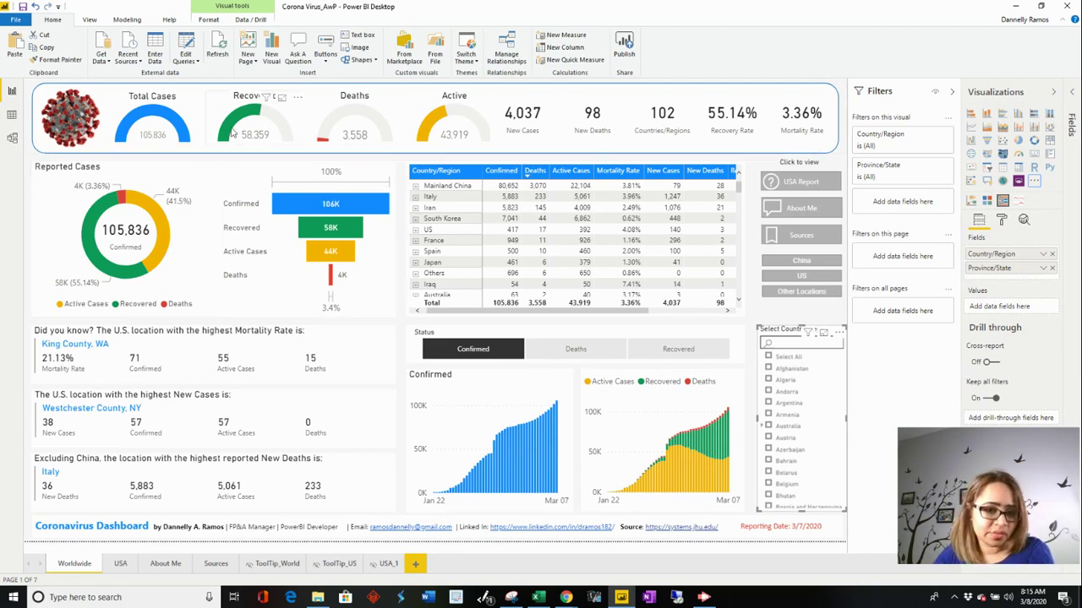
Copy the Recovered gauge from the Worldwide page onto a new blank report page
mouse_move(293, 140)
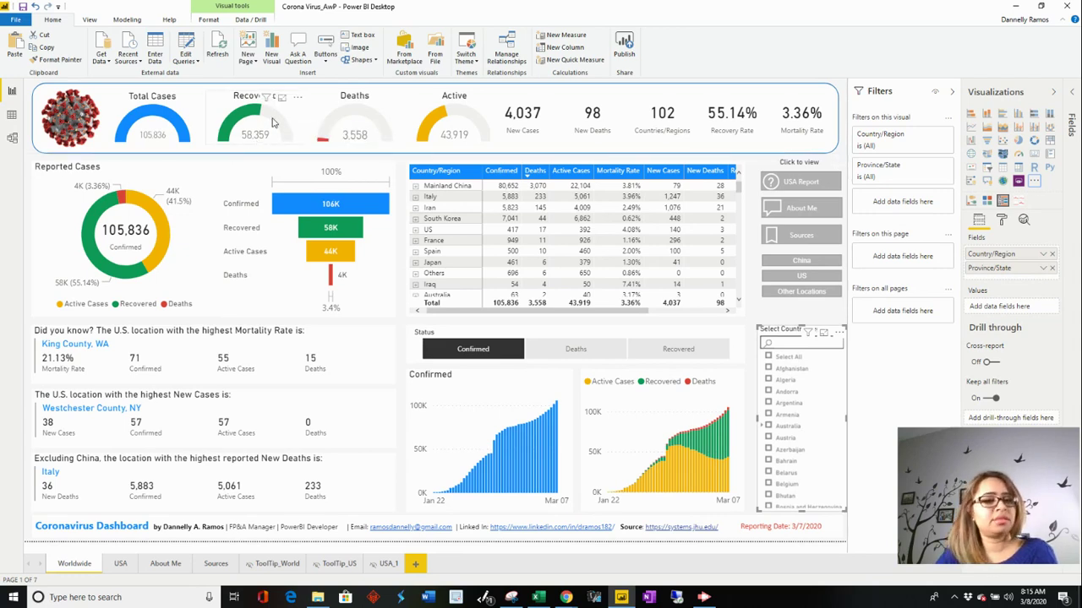
left_click(246, 102)
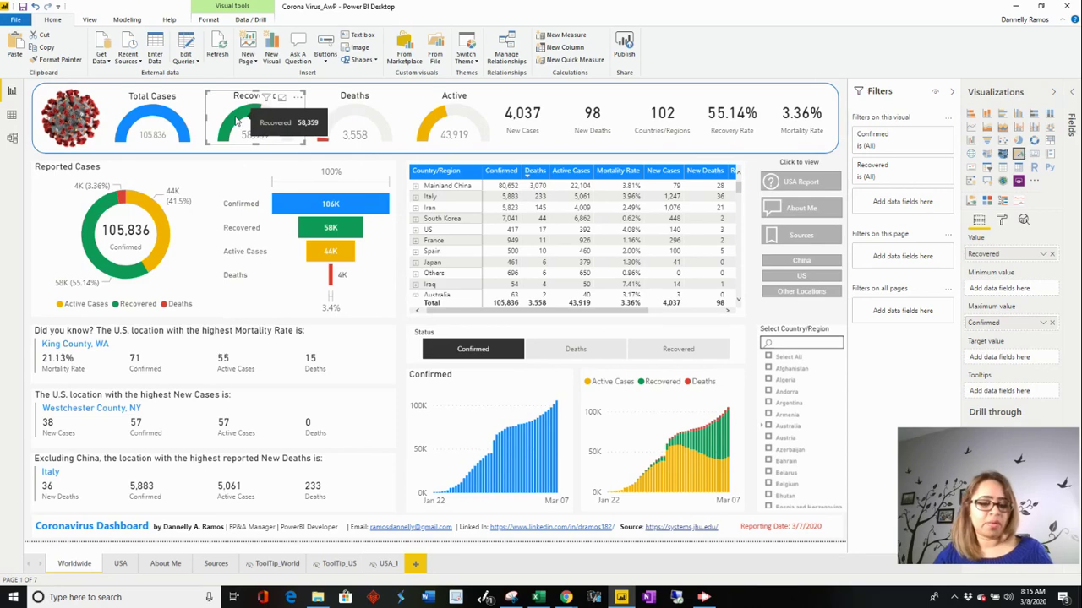
left_click(419, 568)
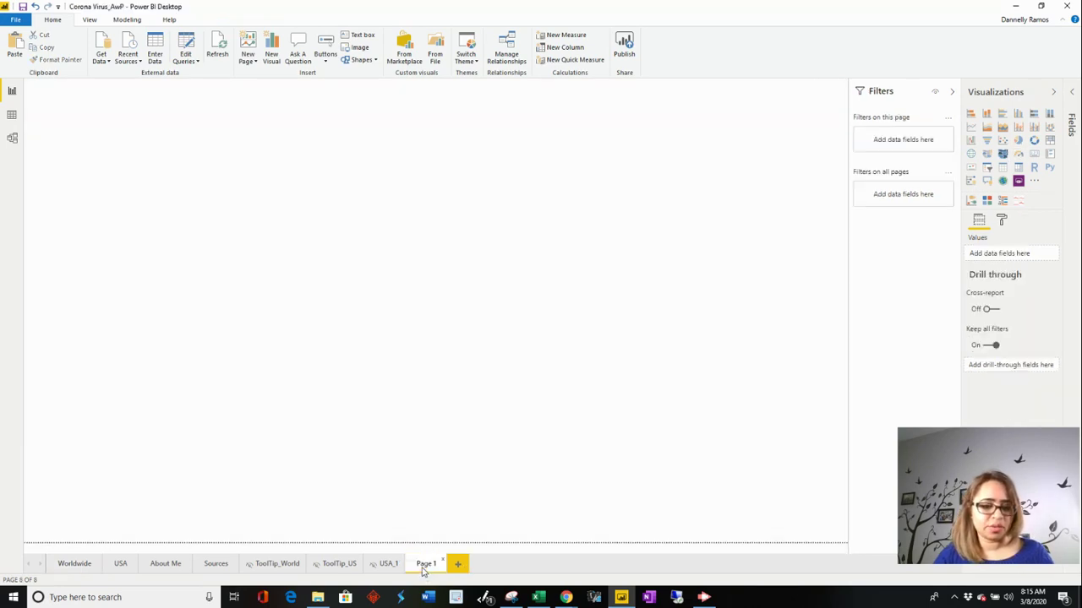
key("ctrl+v")
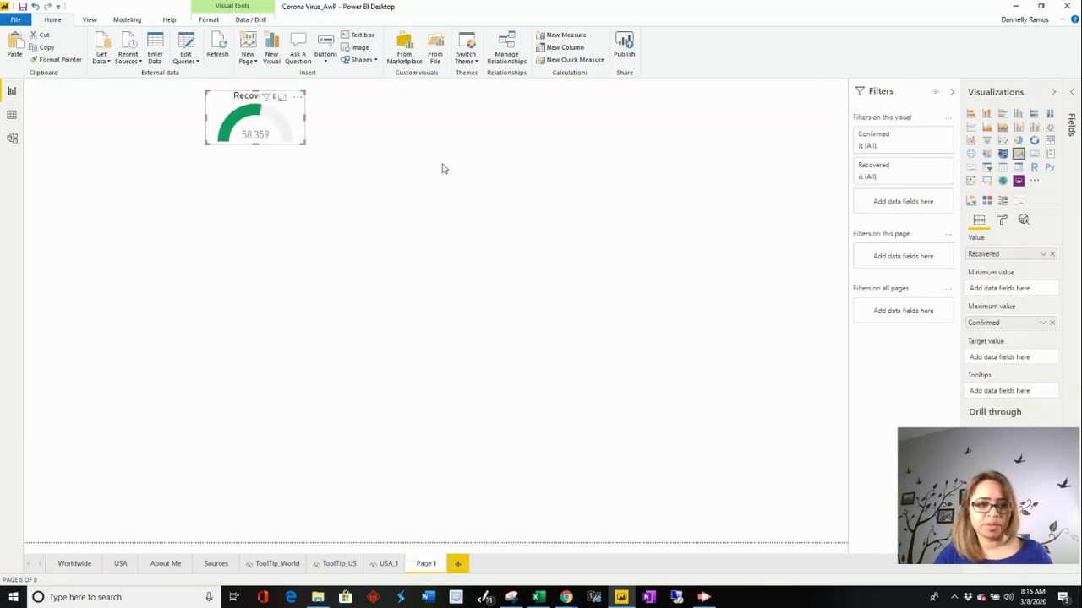
left_click(441, 168)
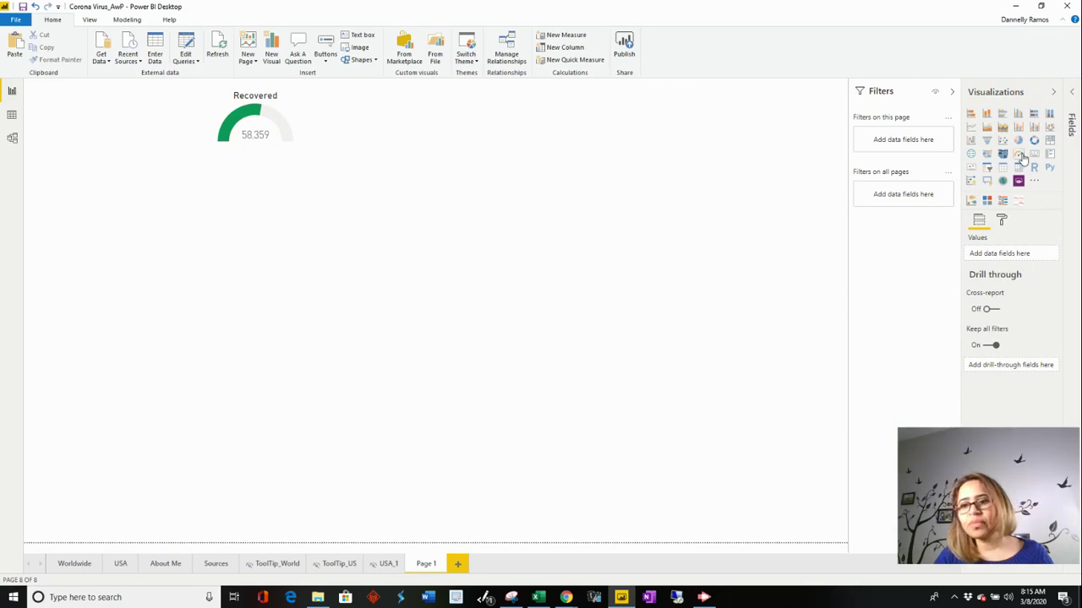
Add a second gauge to the right of the copied one, with the Recovered measure from 2_Latest as its value
left_click(1019, 154)
left_click_drag(278, 303, 599, 150)
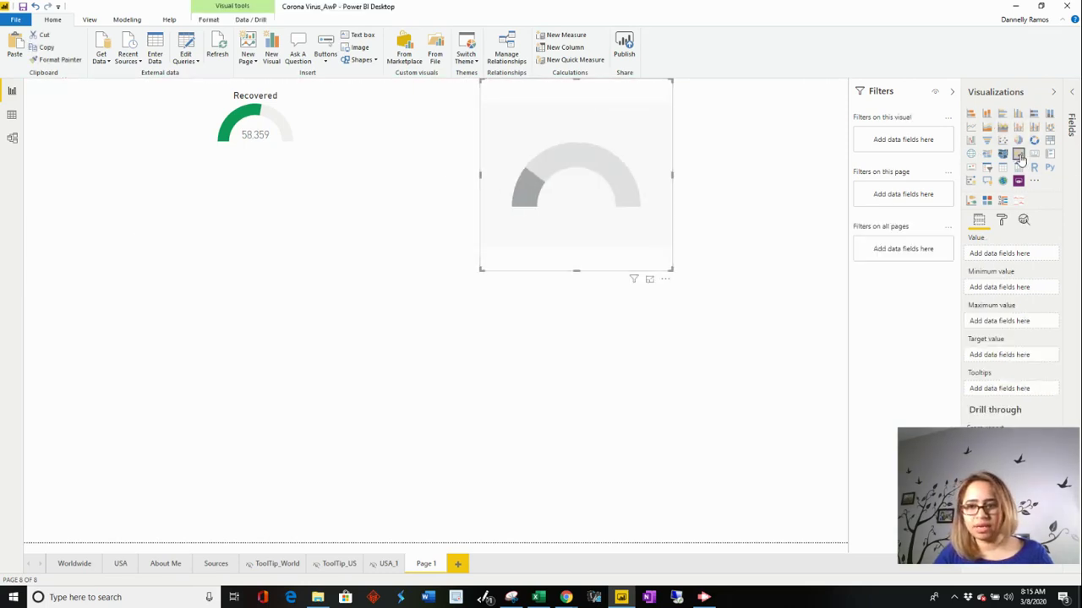
left_click(1070, 105)
left_click(1031, 114)
type("rec")
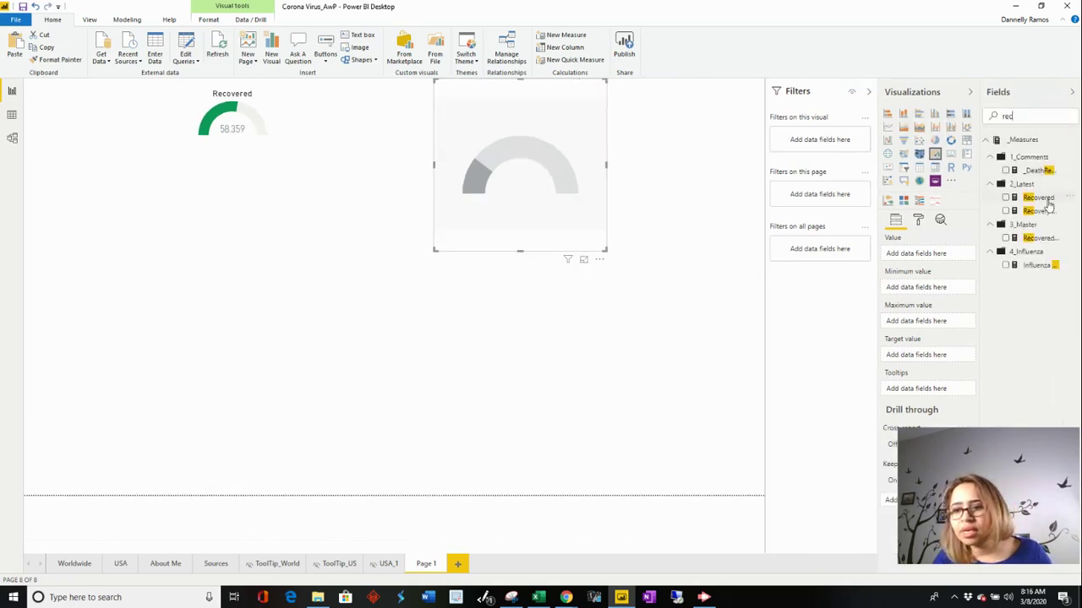
left_click_drag(1039, 201, 942, 258)
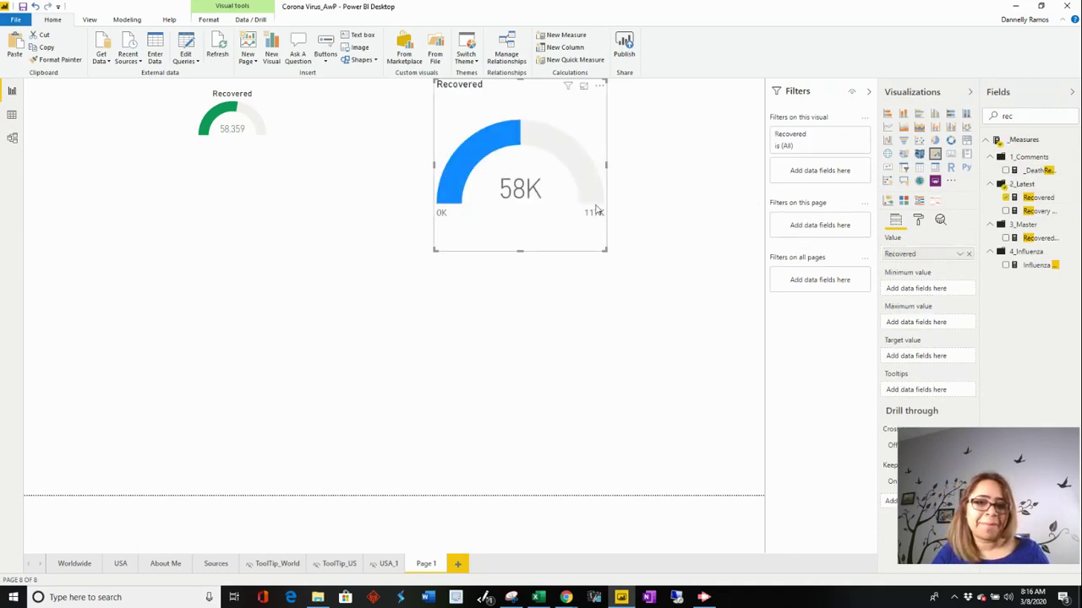
Assign the Confirmed measure from 2_Latest as the new gauge's maximum value
double_click(1039, 115)
type("con")
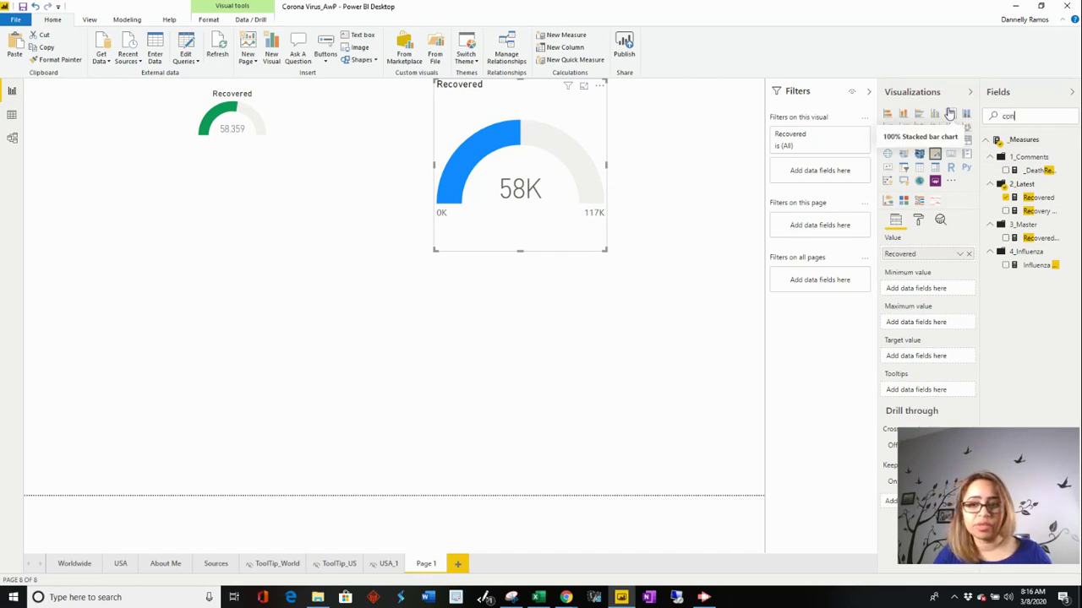
left_click_drag(1042, 173, 960, 326)
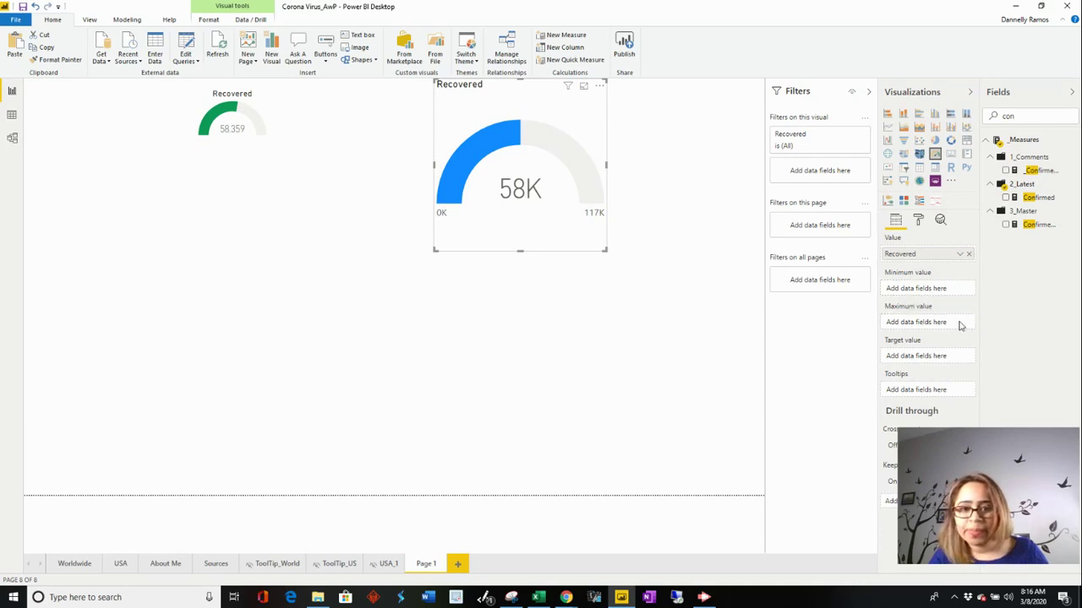
left_click_drag(1050, 176, 955, 327)
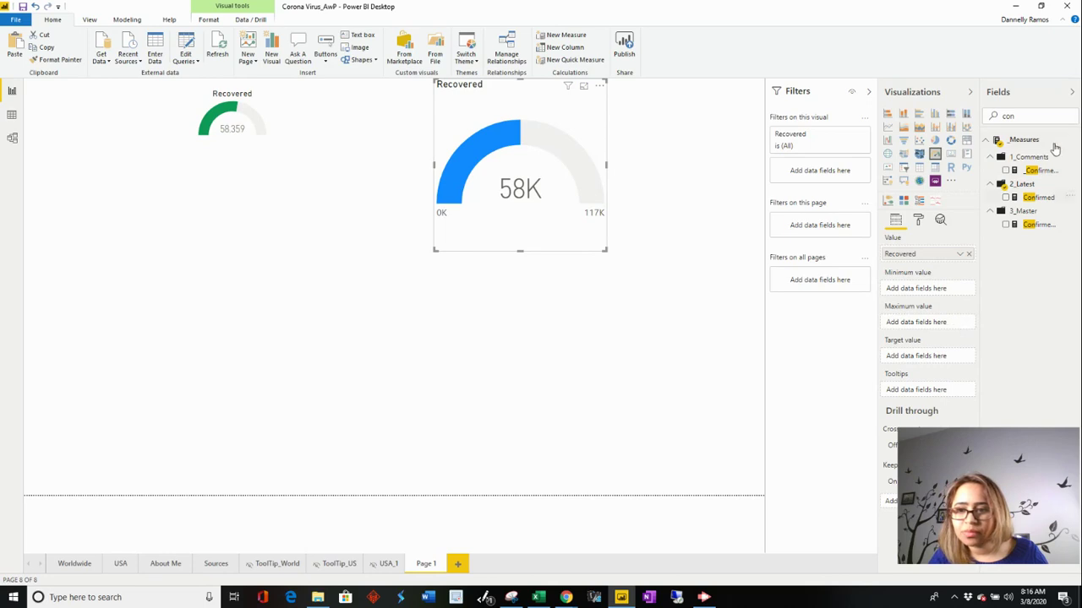
left_click_drag(1044, 173, 944, 327)
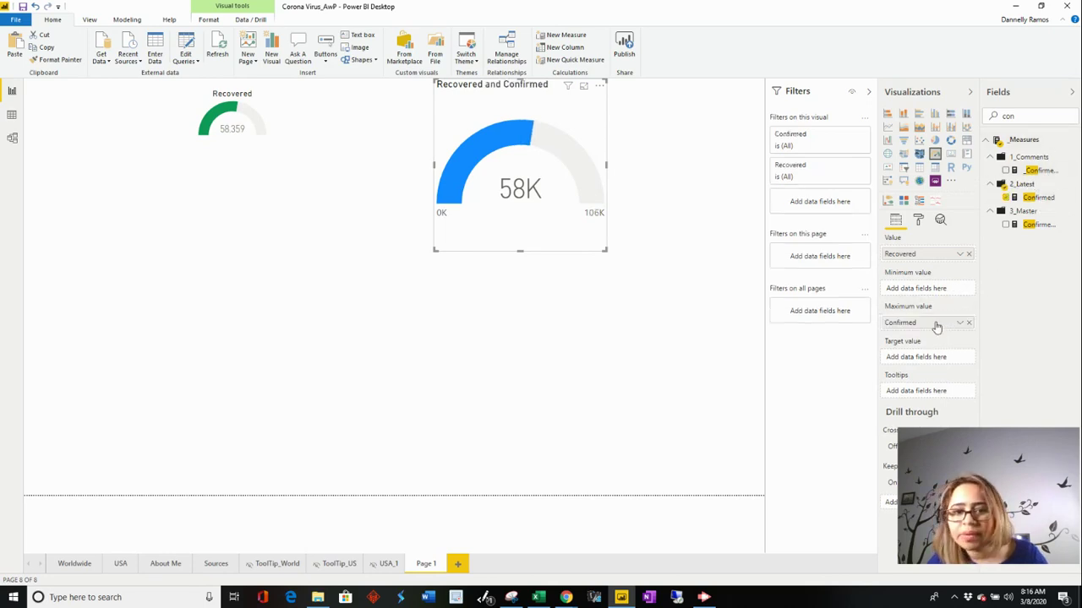
Turn off the data labels and the target in the new gauge's formatting
left_click(921, 219)
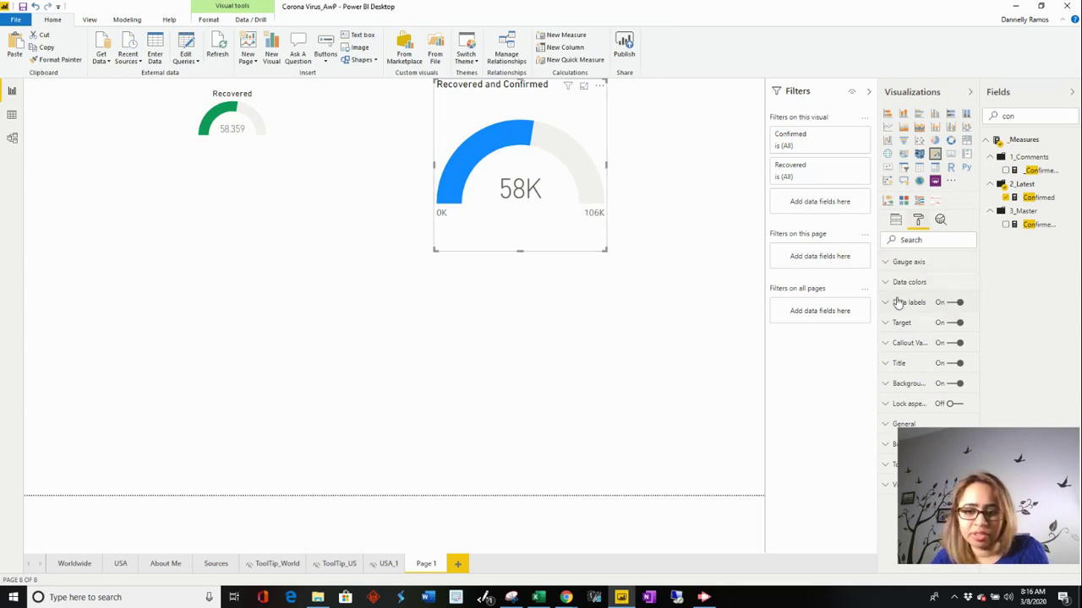
left_click(943, 302)
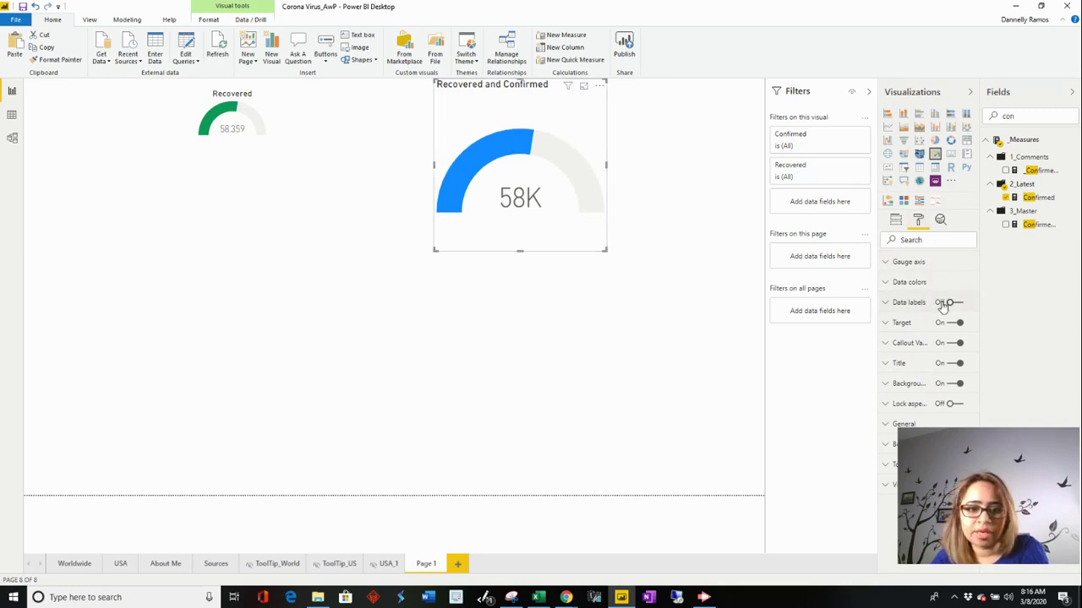
left_click(904, 325)
left_click(954, 279)
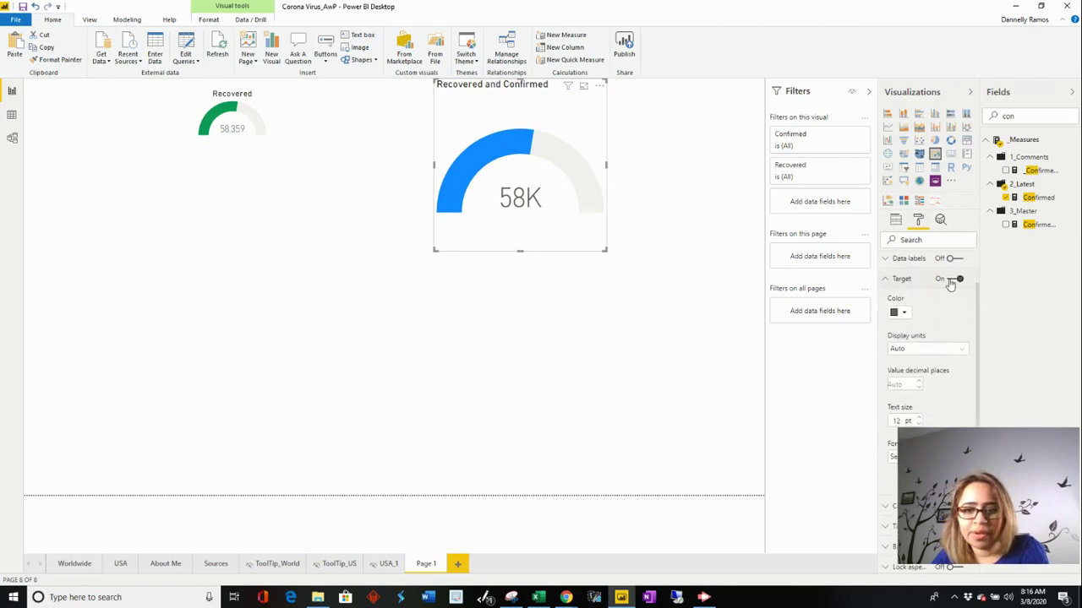
left_click(901, 280)
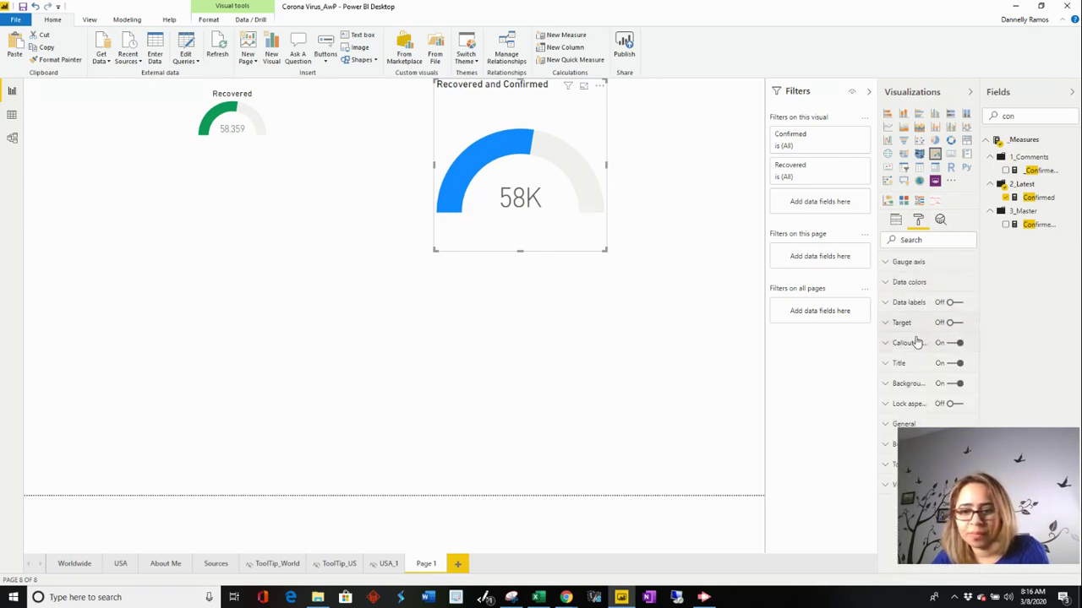
left_click(917, 323)
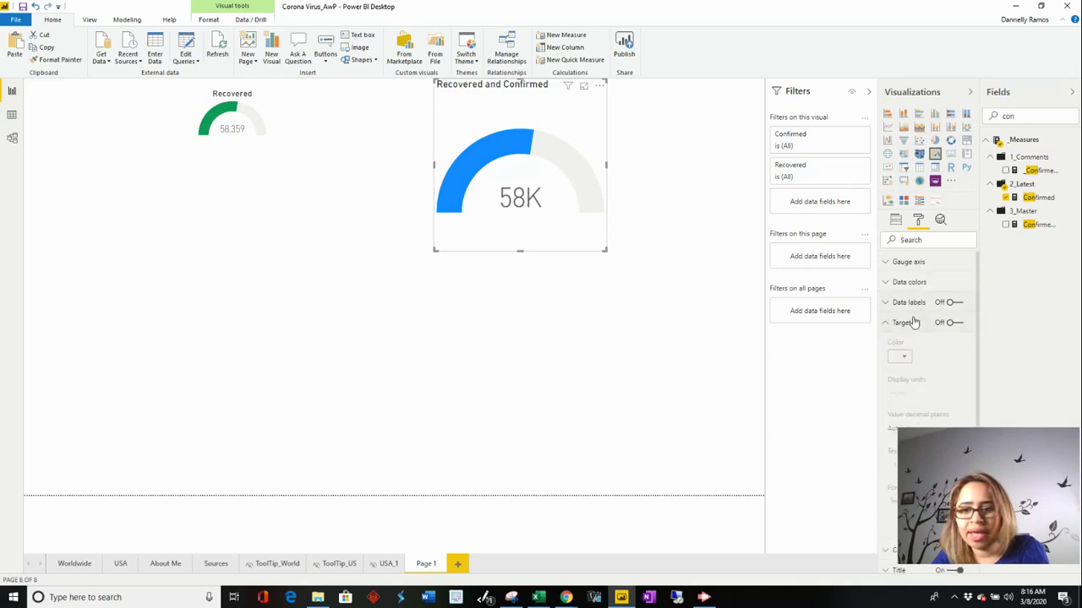
left_click(913, 323)
Set the display units of the new gauge's callout value to None
left_click(918, 344)
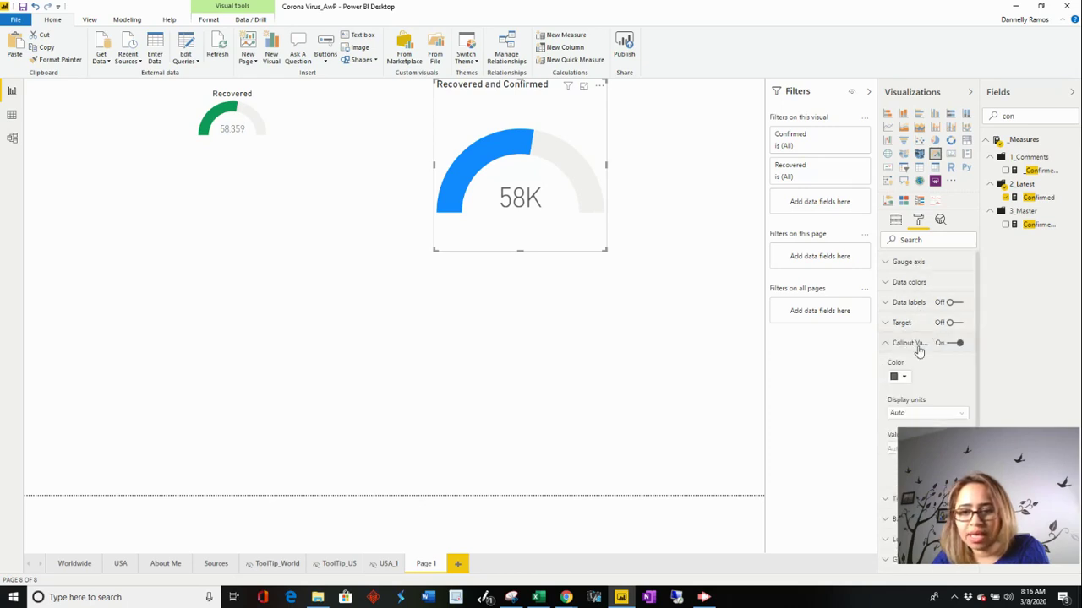
scroll(920, 365, "down", 1)
left_click(919, 358)
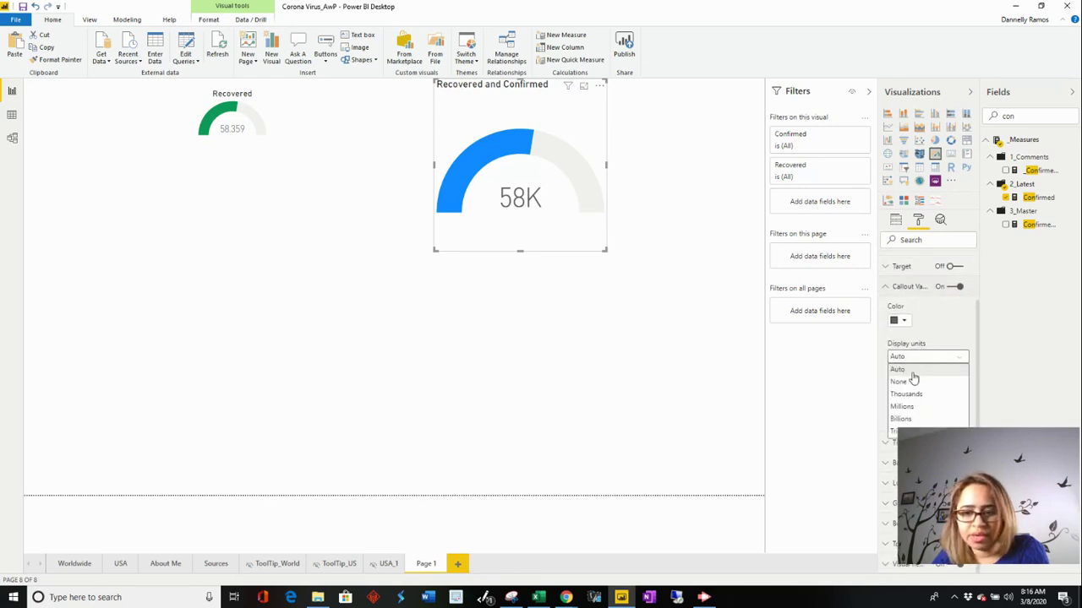
left_click(914, 383)
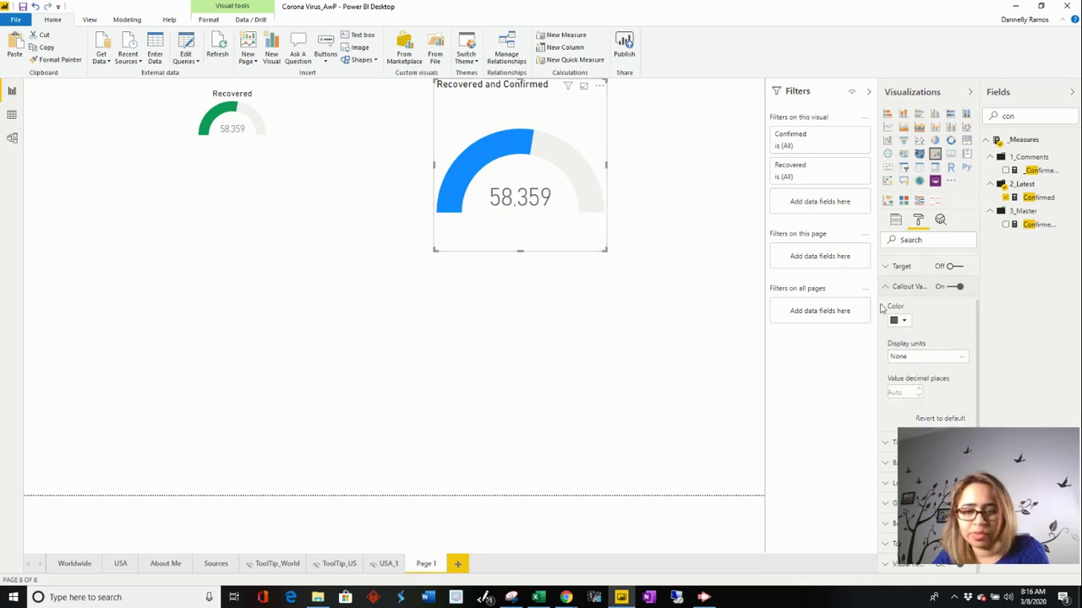
left_click(910, 287)
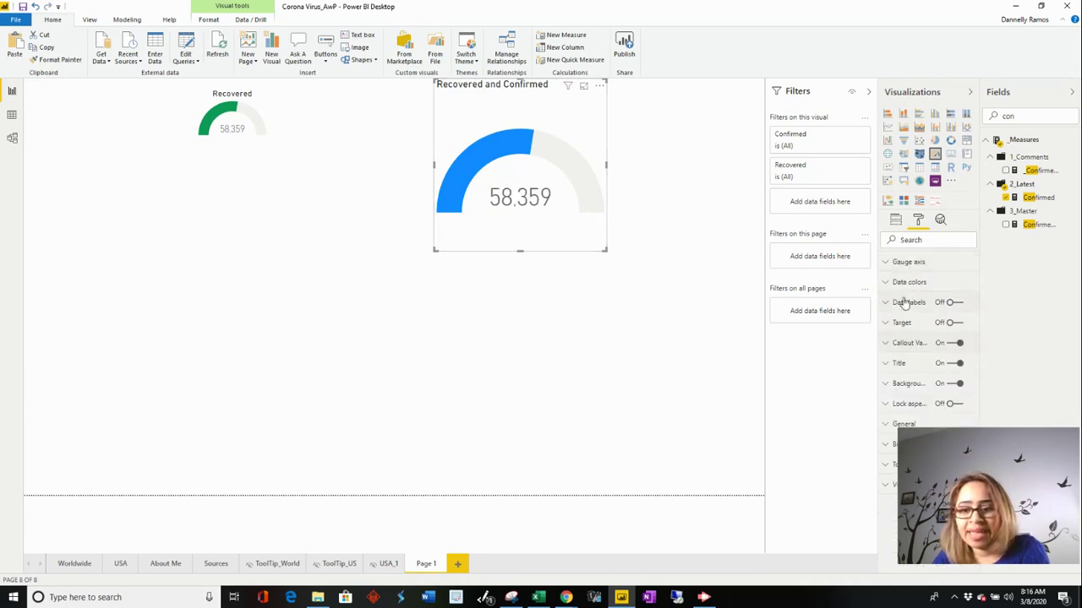
Expand the gauge's data colors, switch to Chrome, choose magenta in Google's color picker and copy its hex code db34eb
left_click(904, 288)
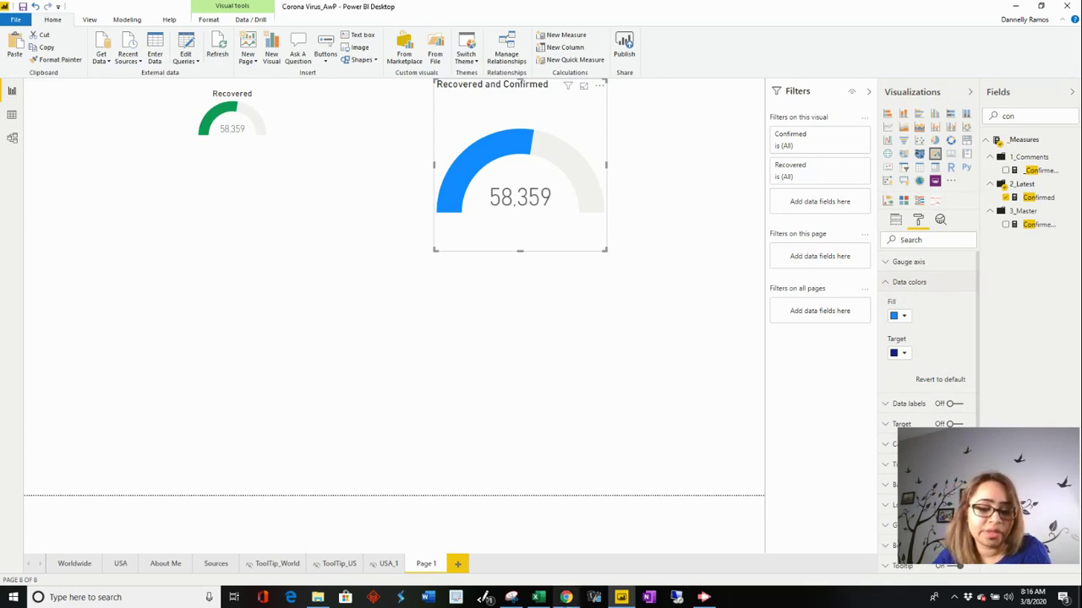
mouse_move(565, 600)
left_click(459, 545)
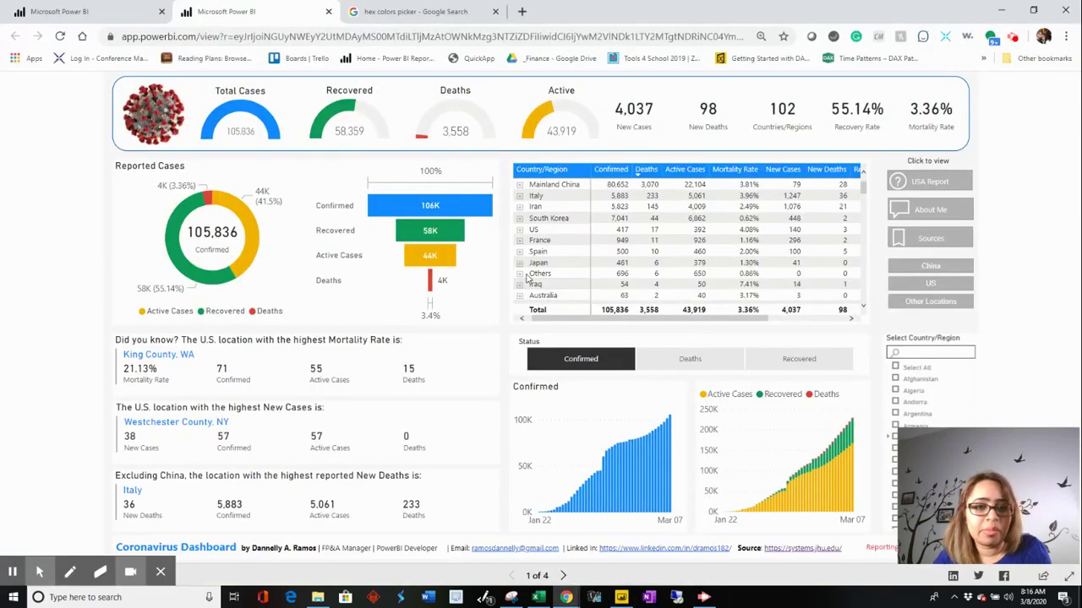
left_click(429, 9)
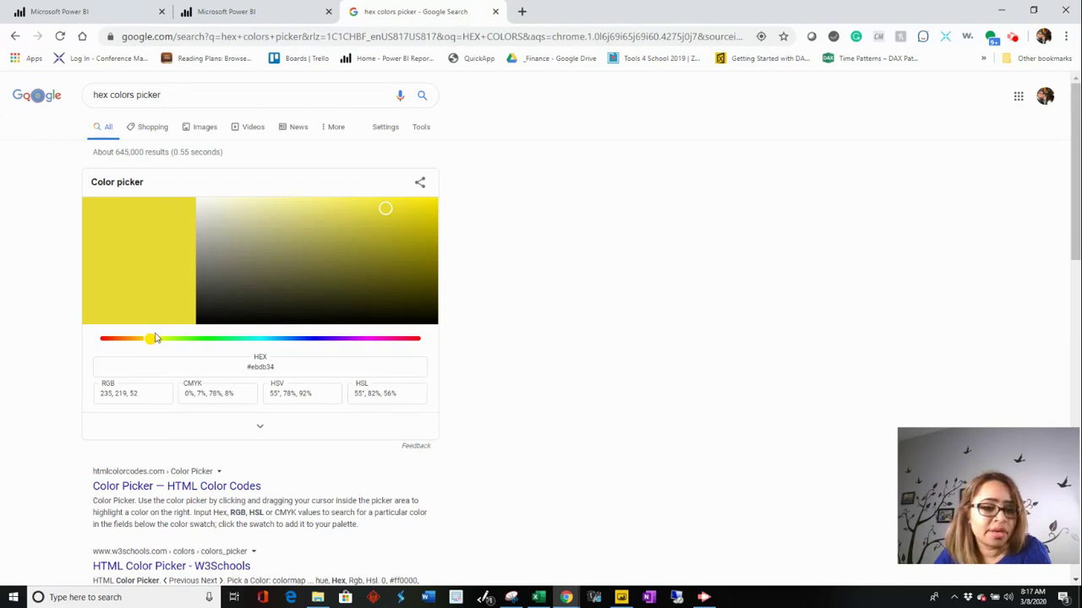
left_click_drag(153, 341, 366, 341)
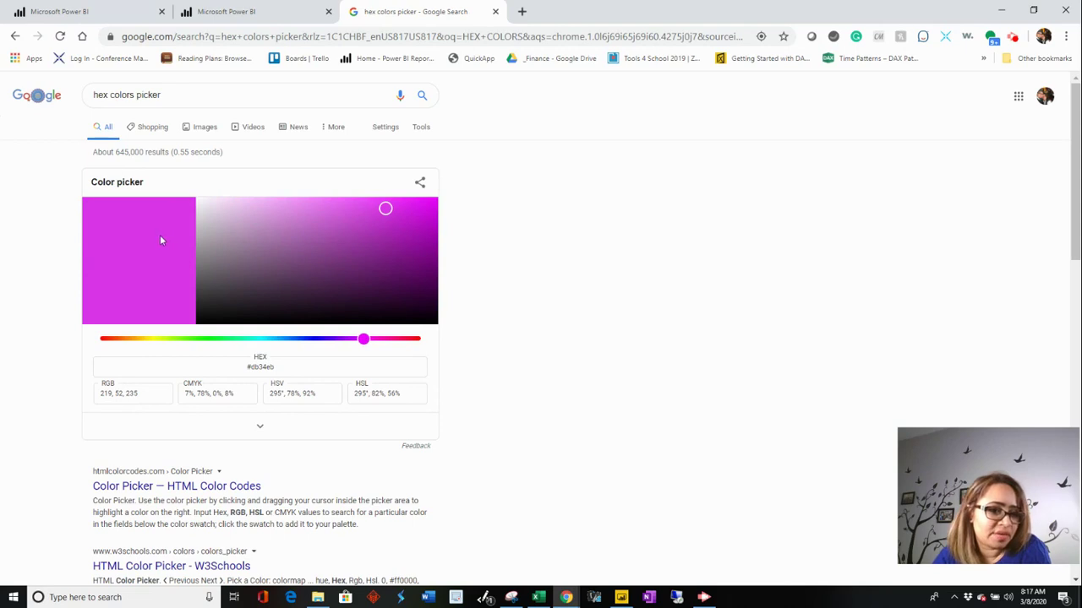
right_click(254, 369)
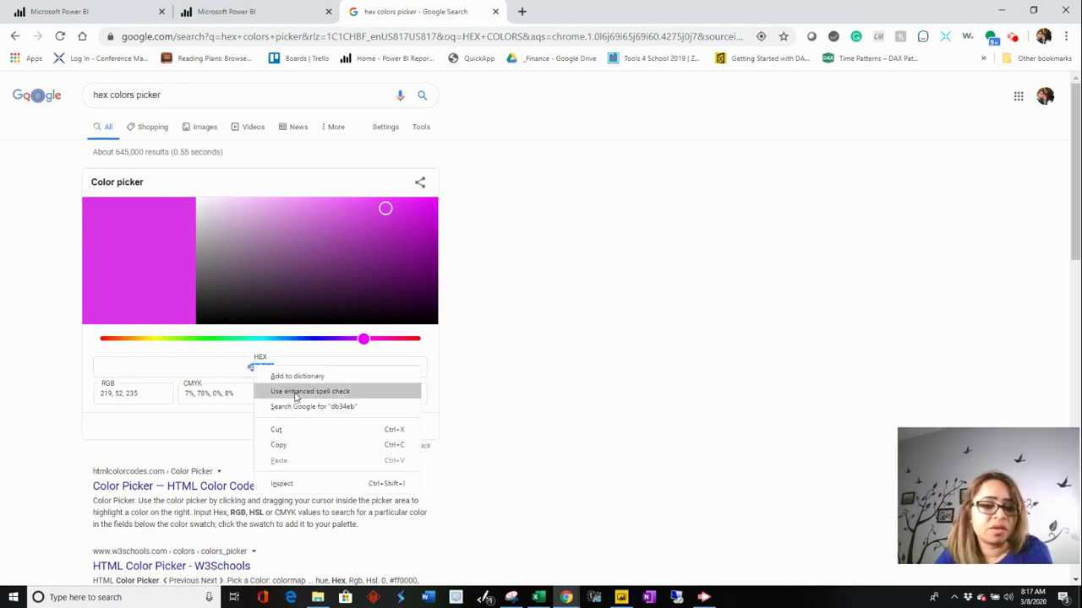
left_click(302, 447)
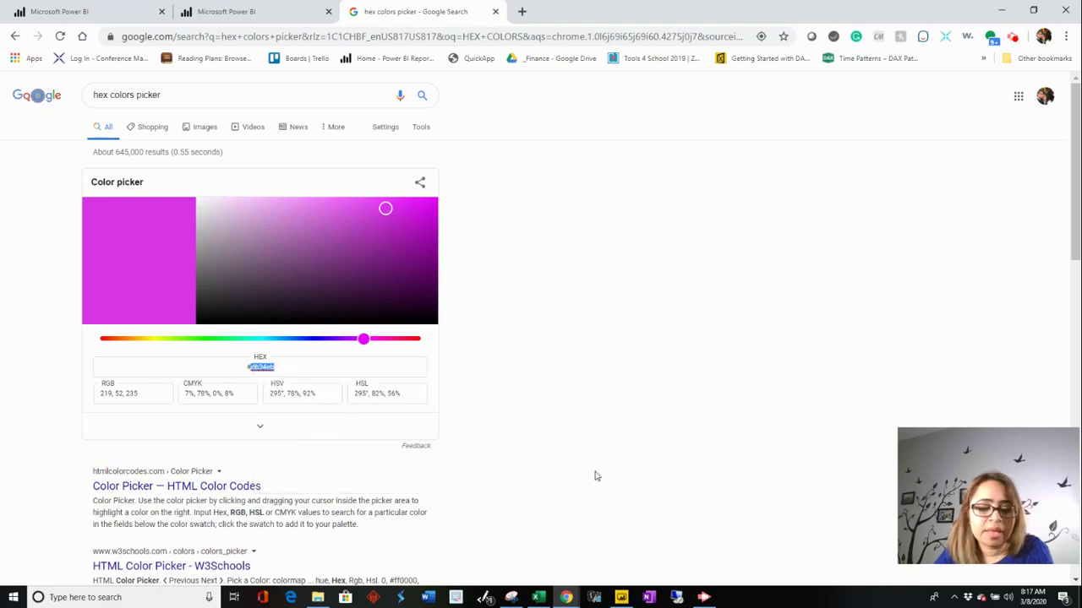
Switch back to Power BI Desktop and set the new gauge's fill to the custom color db34eb
left_click(621, 597)
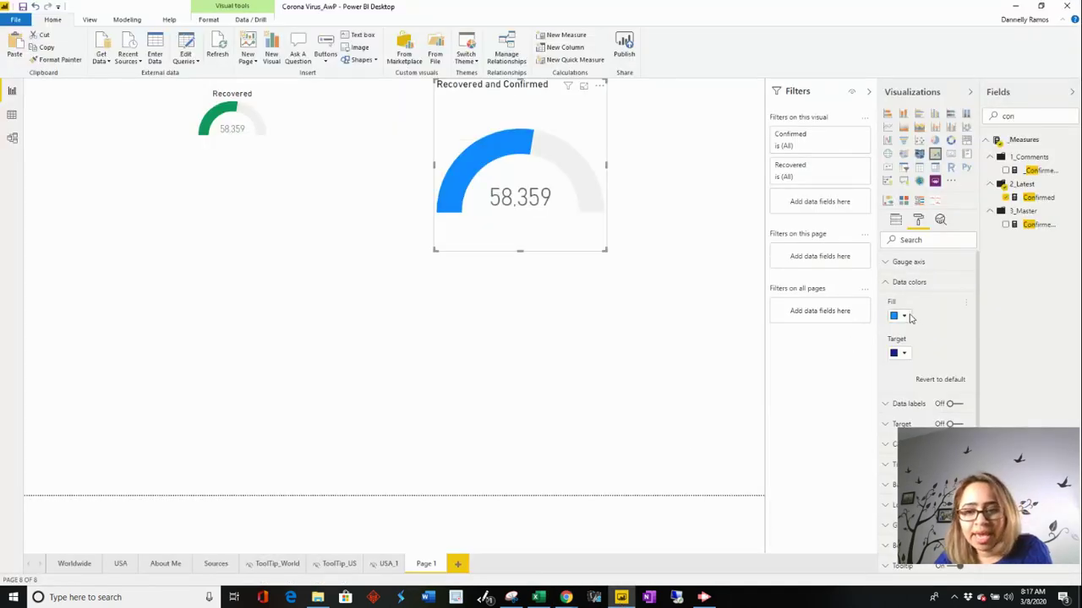
left_click(902, 316)
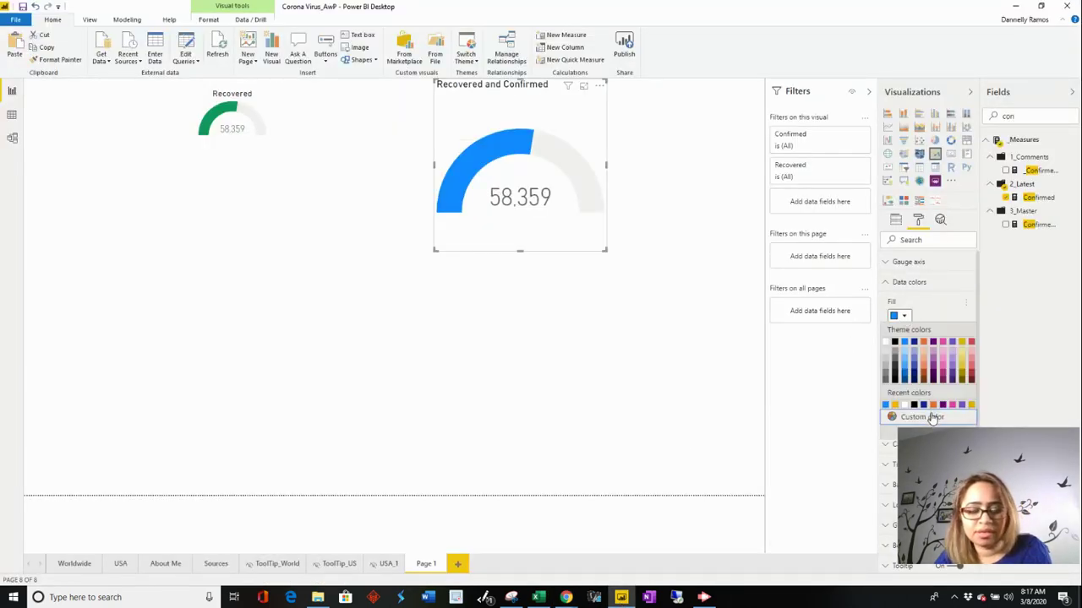
left_click(932, 417)
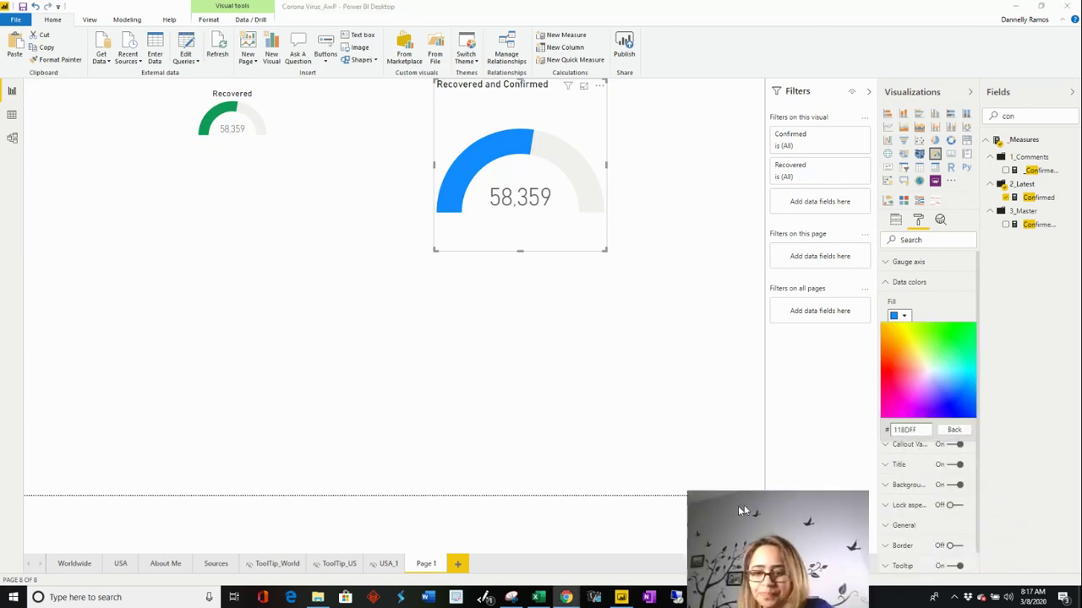
left_click_drag(918, 430, 864, 432)
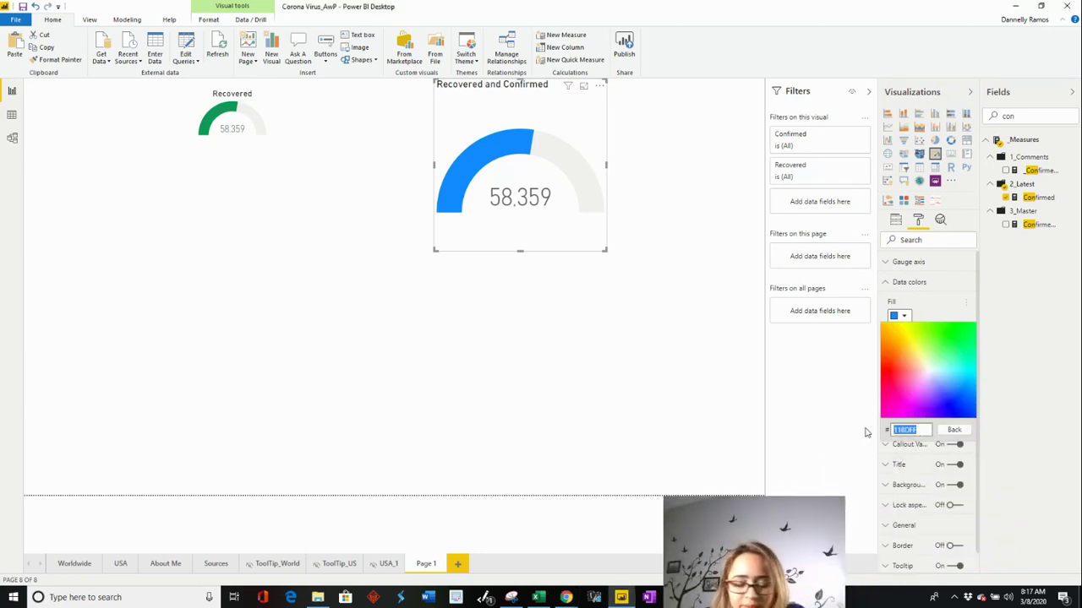
key("ctrl+v")
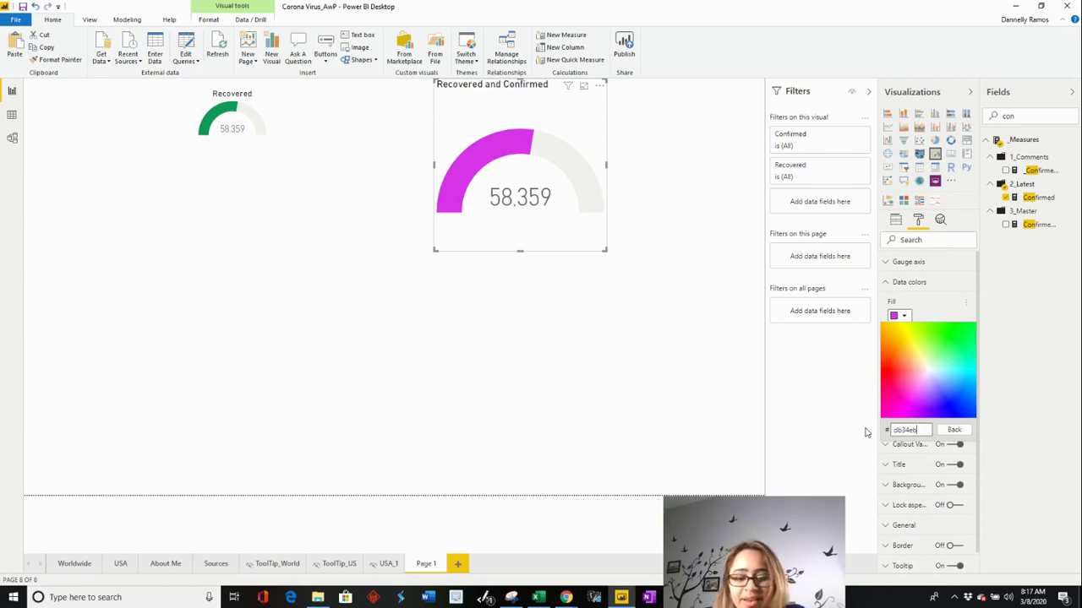
left_click_drag(725, 512, 952, 438)
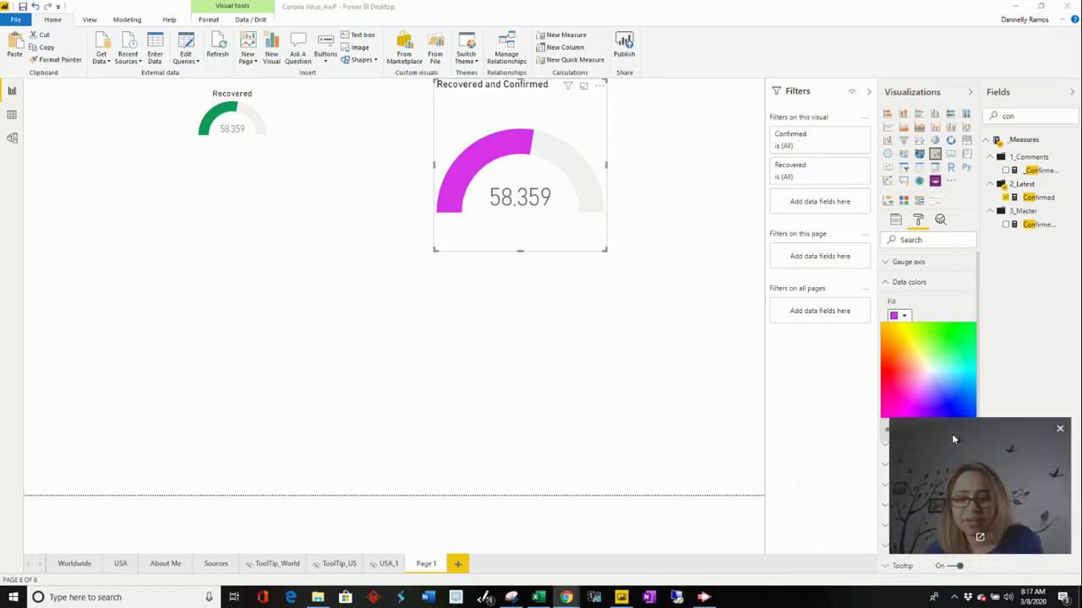
left_click(803, 382)
Select the funnel chart on the Worldwide page to examine the measures it uses
left_click(619, 395)
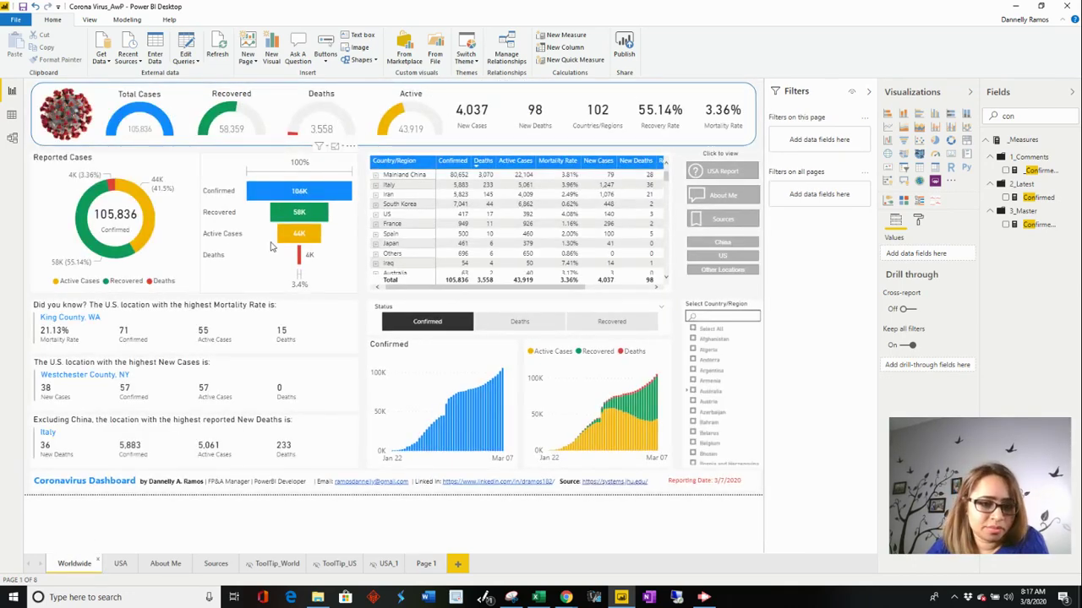
left_click(254, 172)
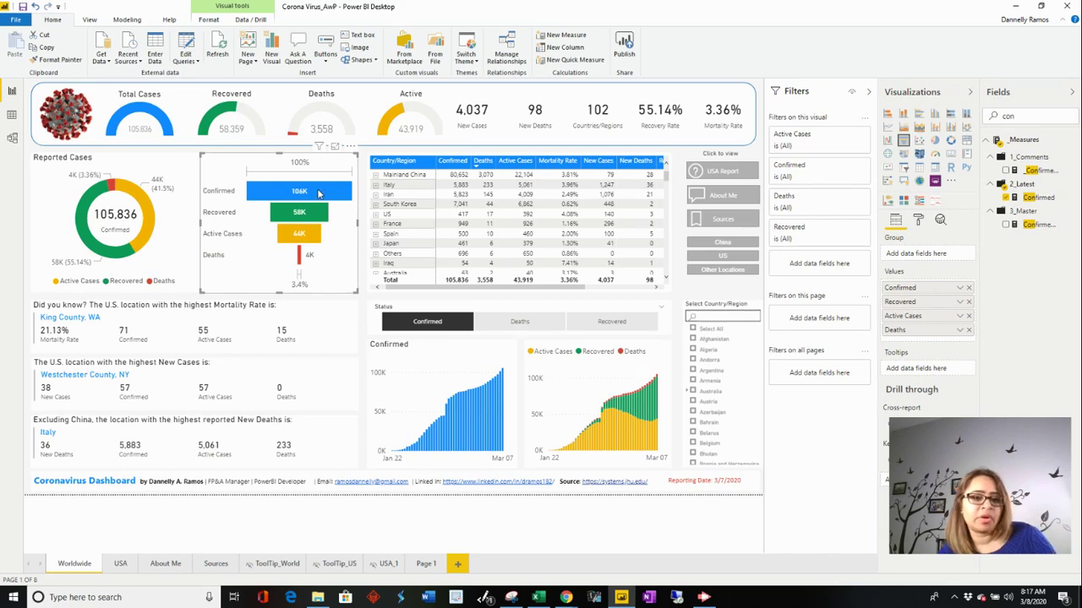
mouse_move(317, 193)
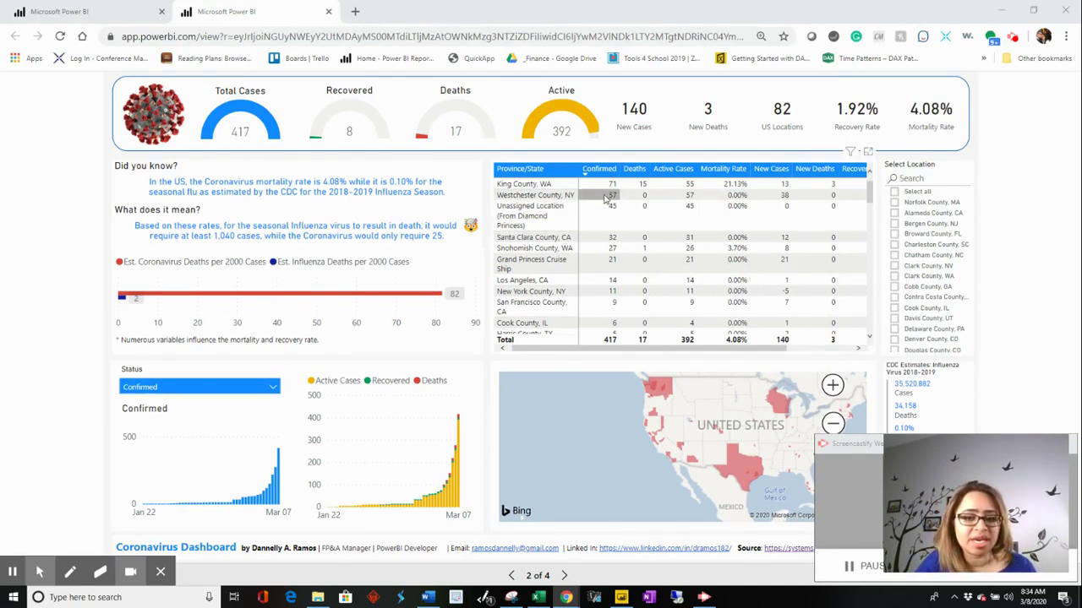
Go to the first page of the published dashboard in Chrome and examine the tooltip on the country table
mouse_move(605, 197)
mouse_move(607, 236)
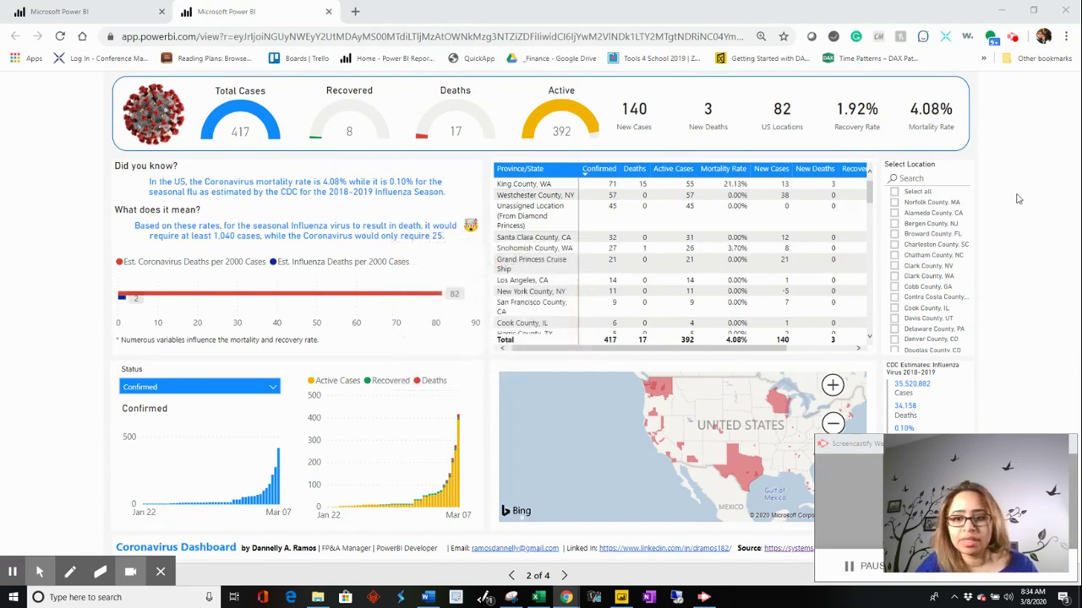
left_click(510, 575)
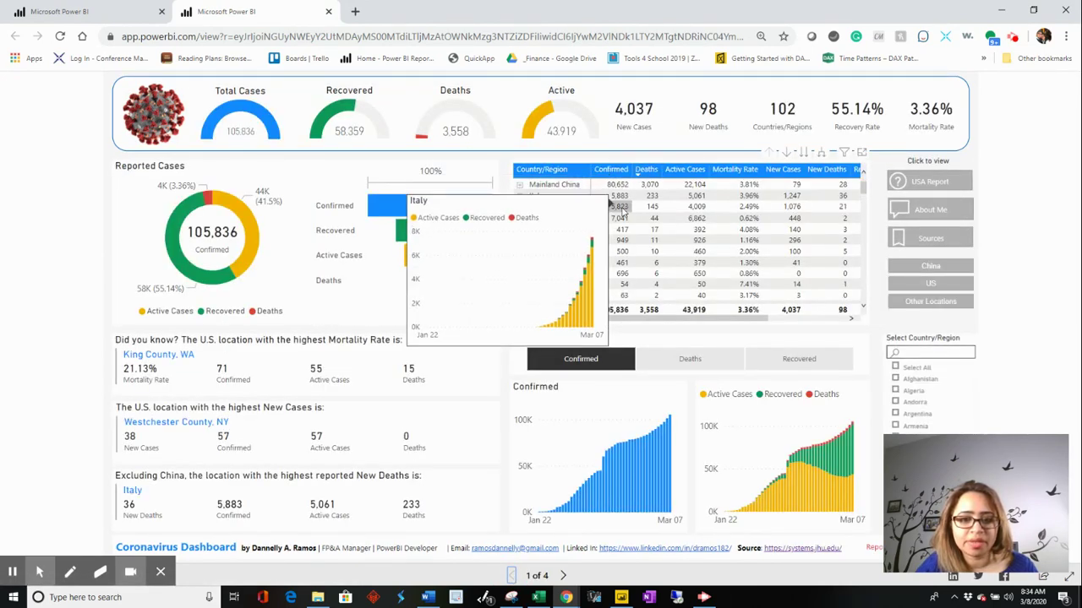
In Power BI Desktop, copy the Province/State matrix from the USA page and paste it onto Page 1
left_click(622, 598)
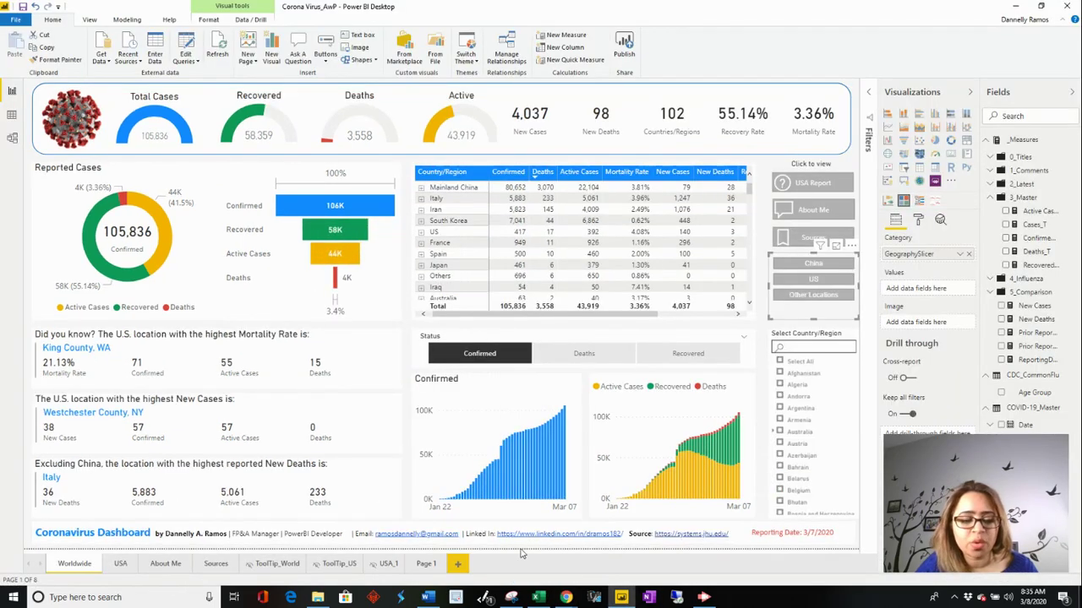
left_click(419, 571)
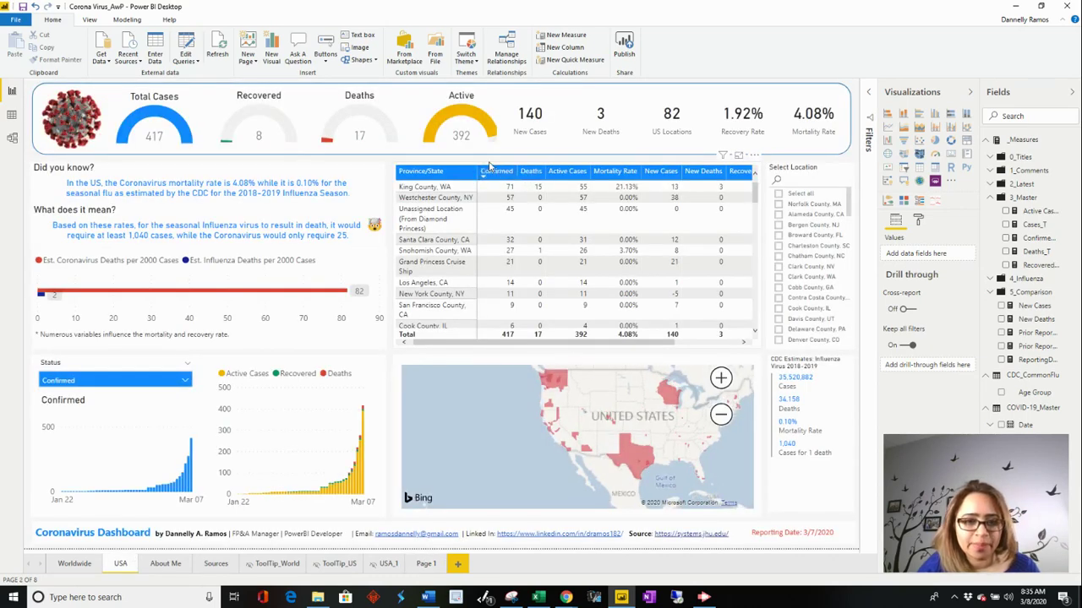
left_click(488, 166)
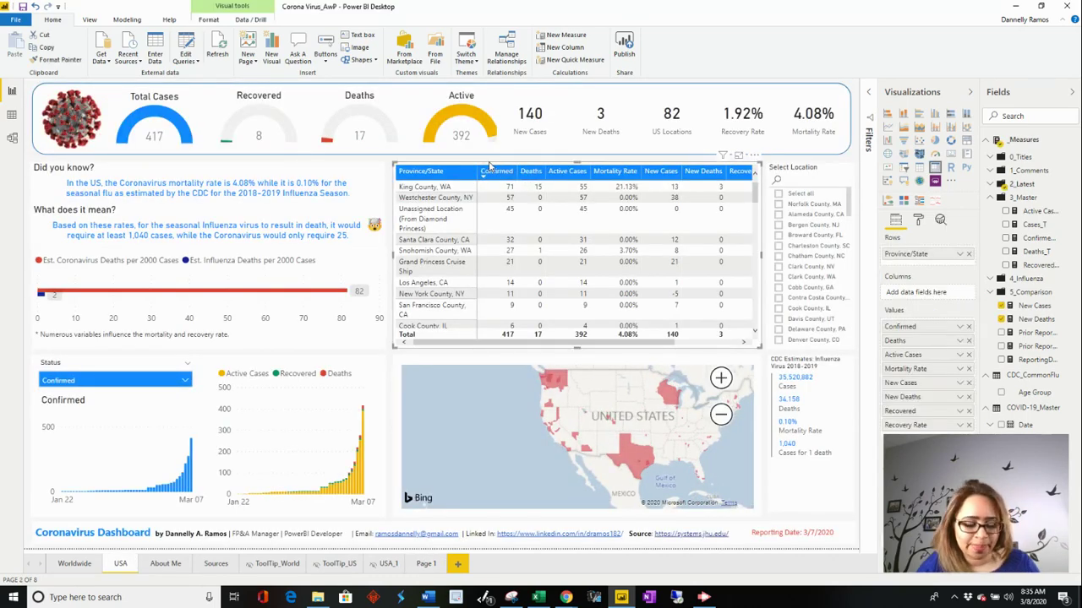
left_click(433, 566)
key("ctrl+v")
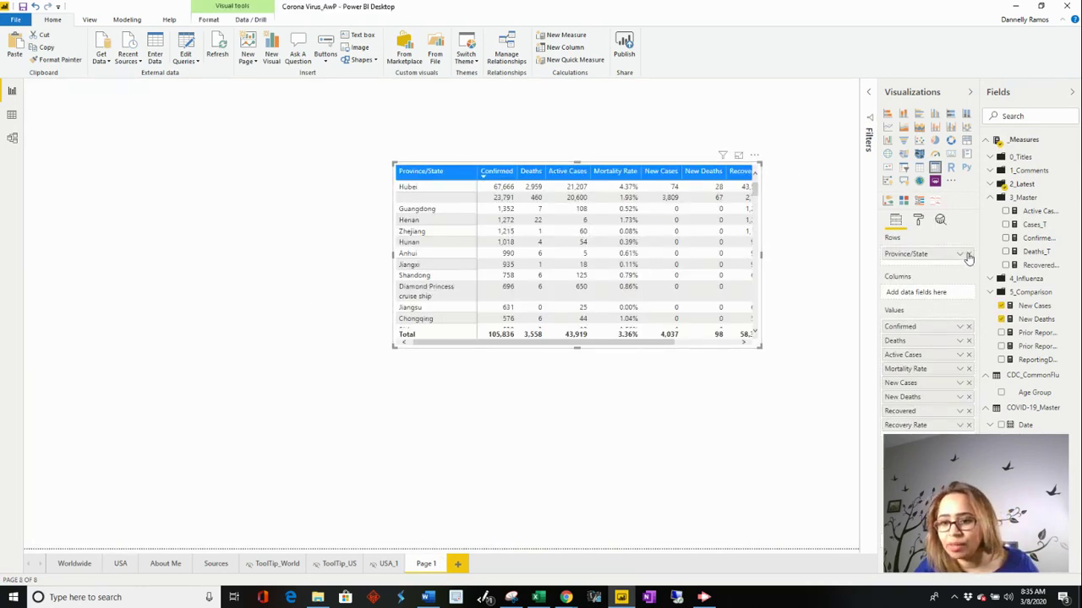
Replace Province/State with Country/Region from the Location table in the pasted matrix's rows
left_click(1025, 110)
type("coun")
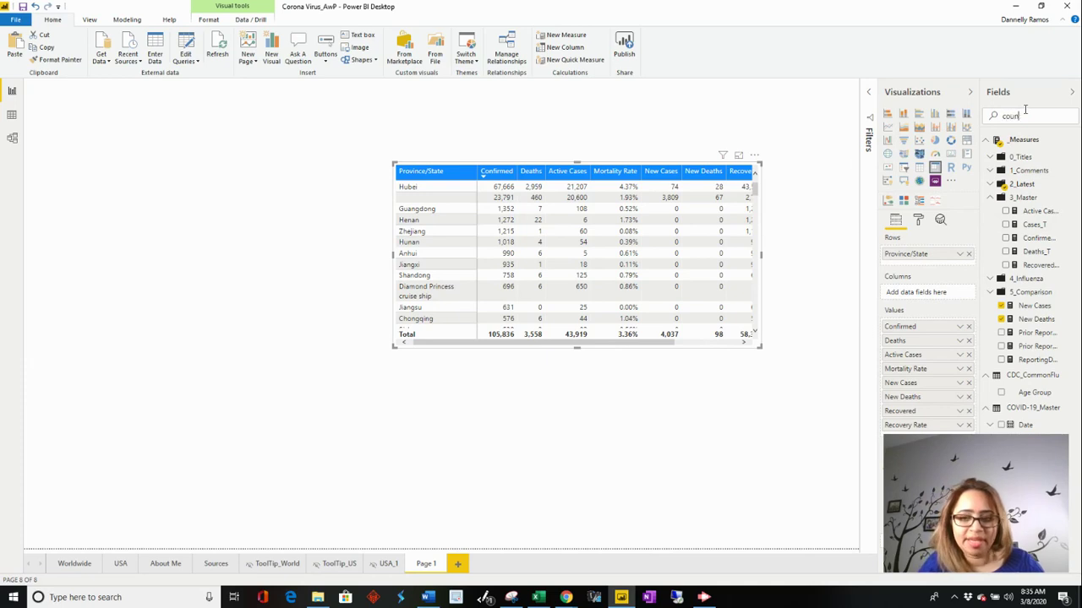
type("t")
left_click_drag(1041, 211, 963, 268)
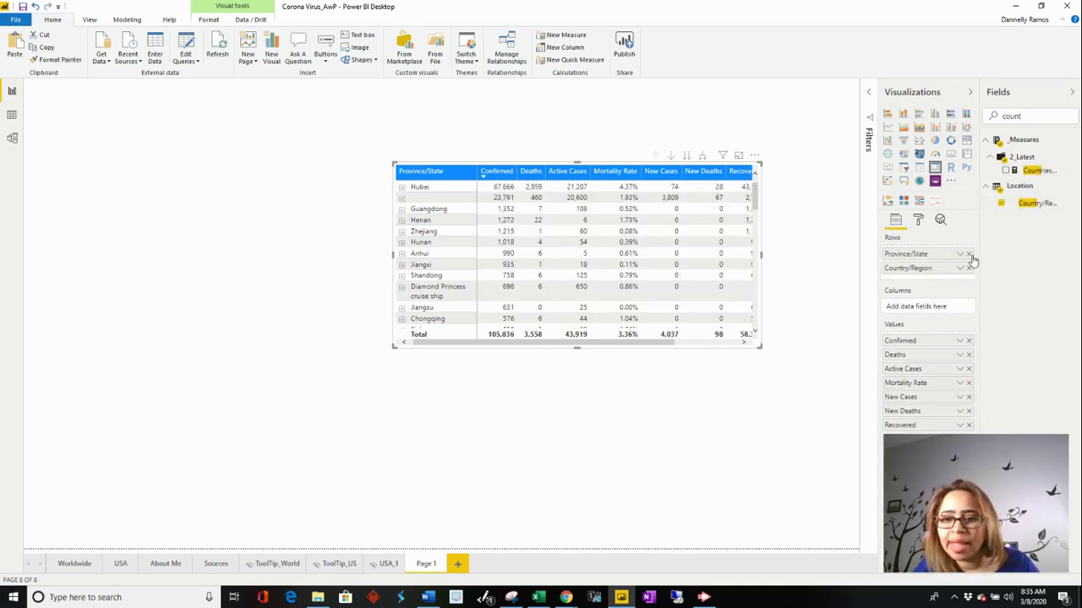
left_click(970, 254)
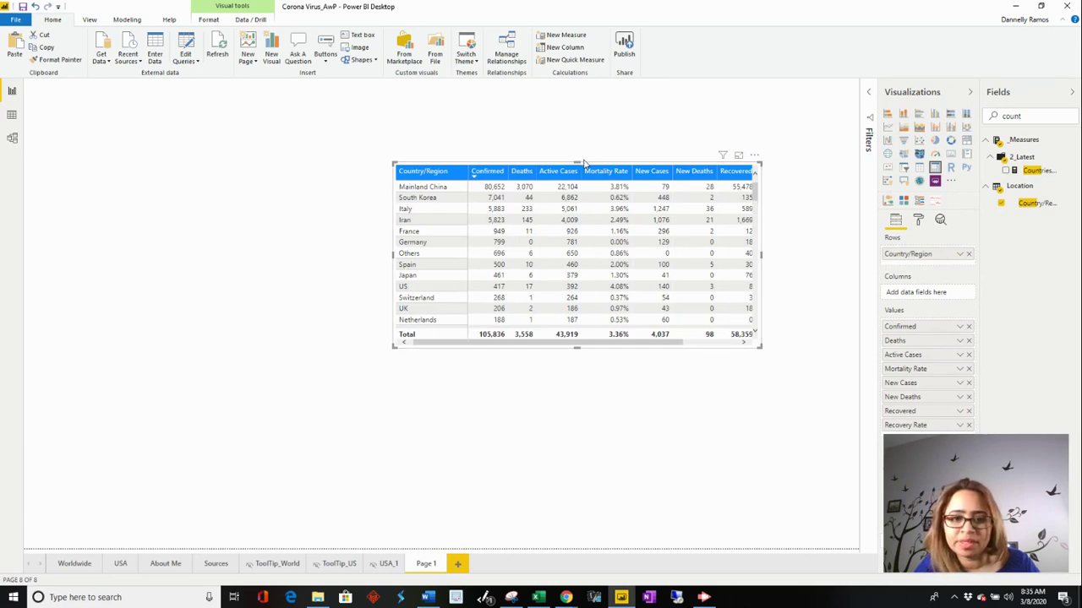
Enlarge the matrix to the full page height and widen it to show the Recovery Rate column
left_click_drag(577, 159, 577, 80)
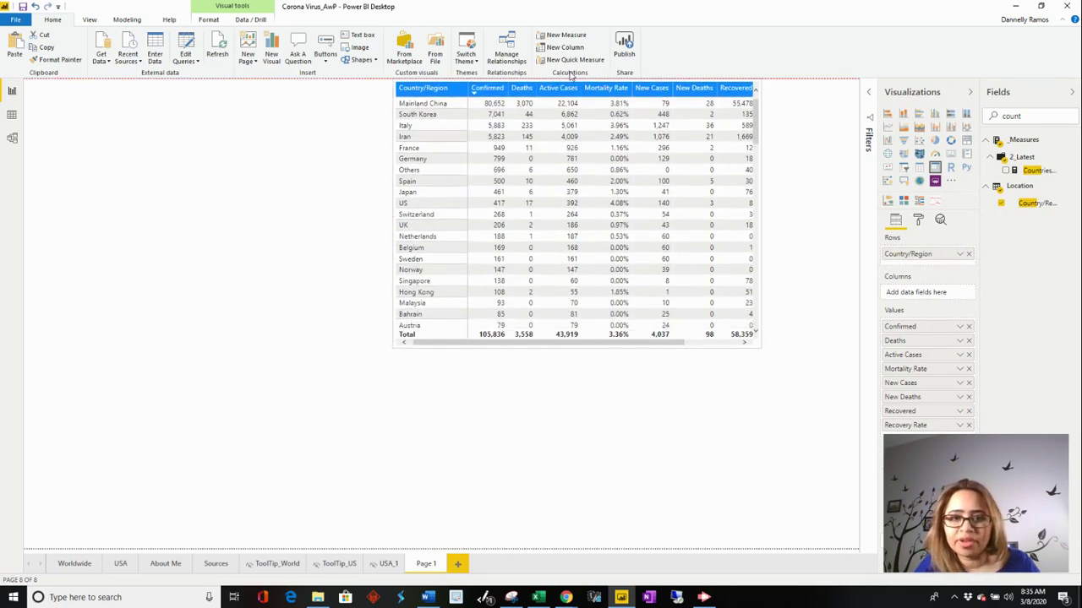
left_click_drag(575, 346, 574, 540)
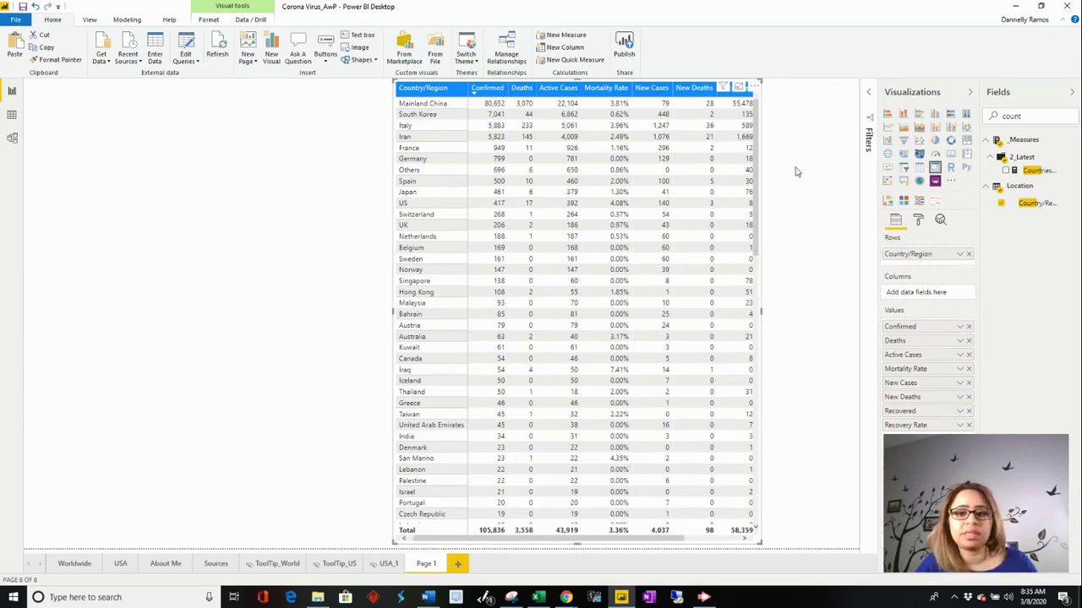
left_click_drag(761, 310, 837, 310)
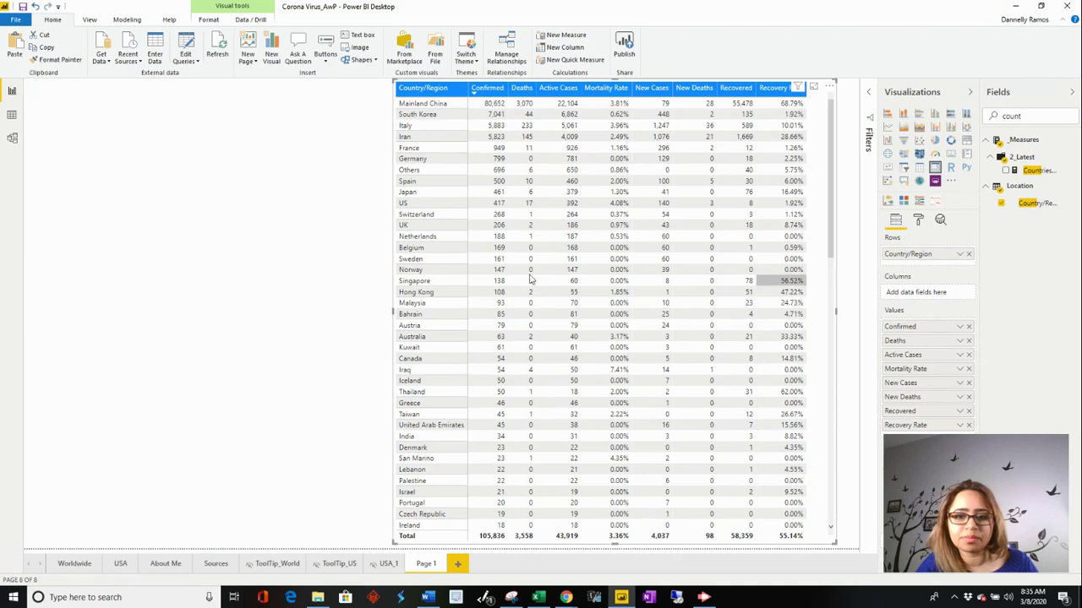
left_click(314, 251)
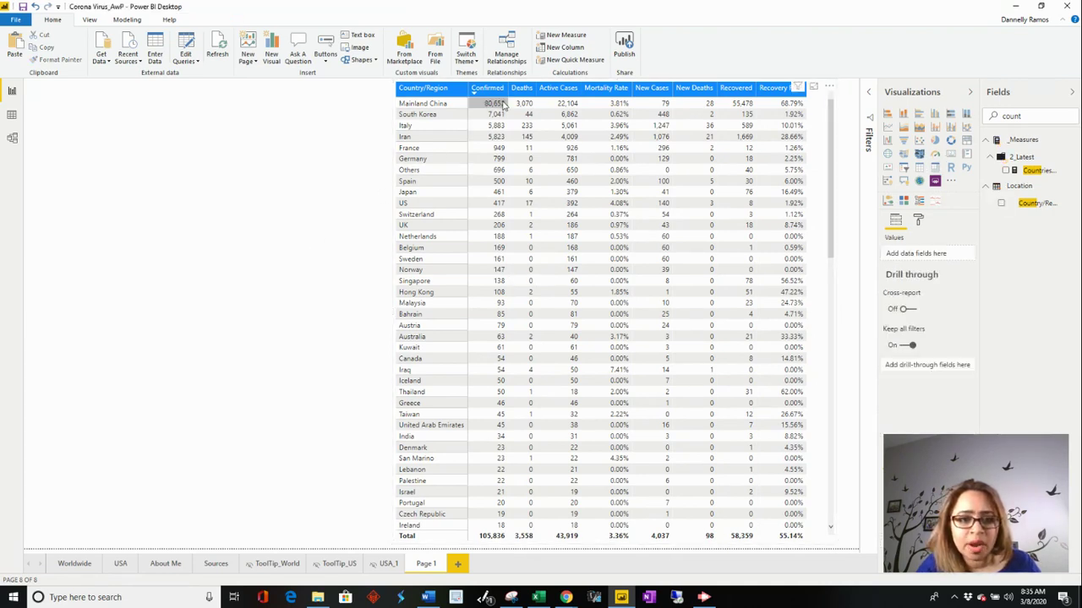
Set the matrix's report page tooltip to the Auto page and check the tooltip on the Iran row
mouse_move(503, 103)
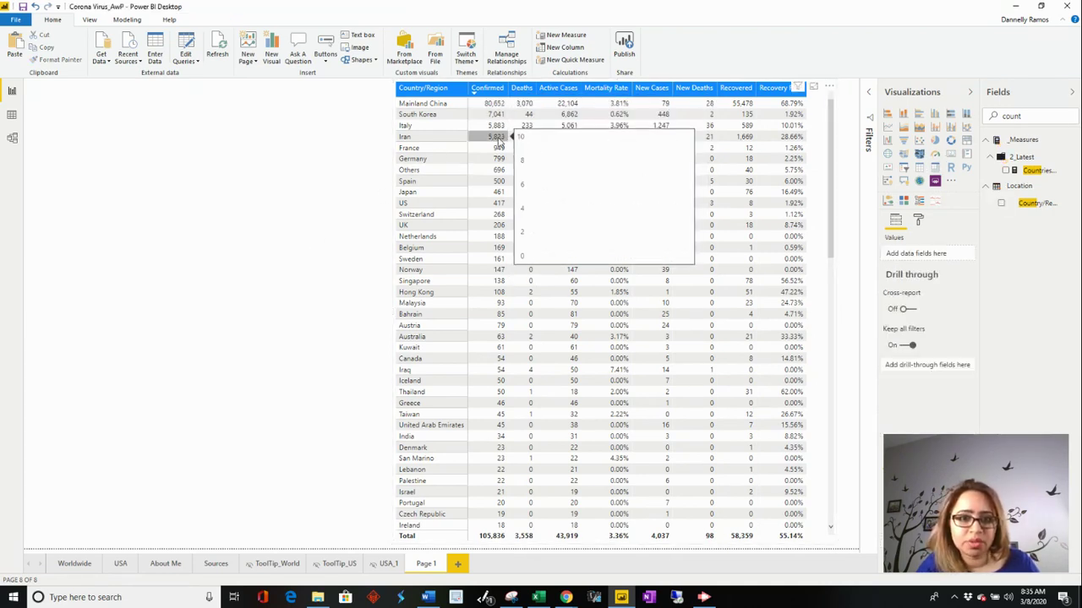
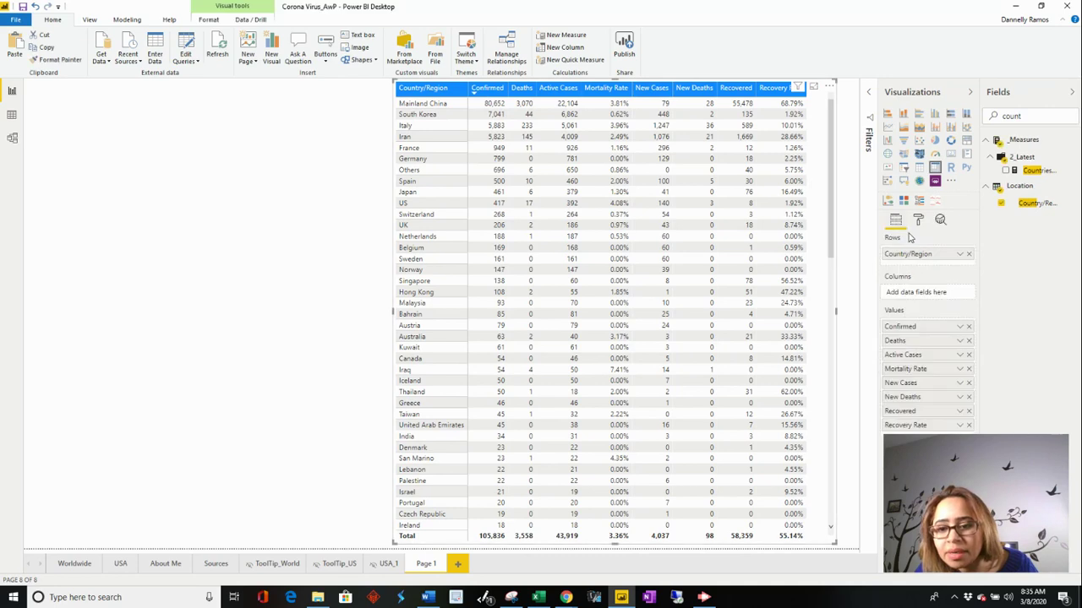
left_click_drag(974, 443, 296, 437)
left_click(919, 223)
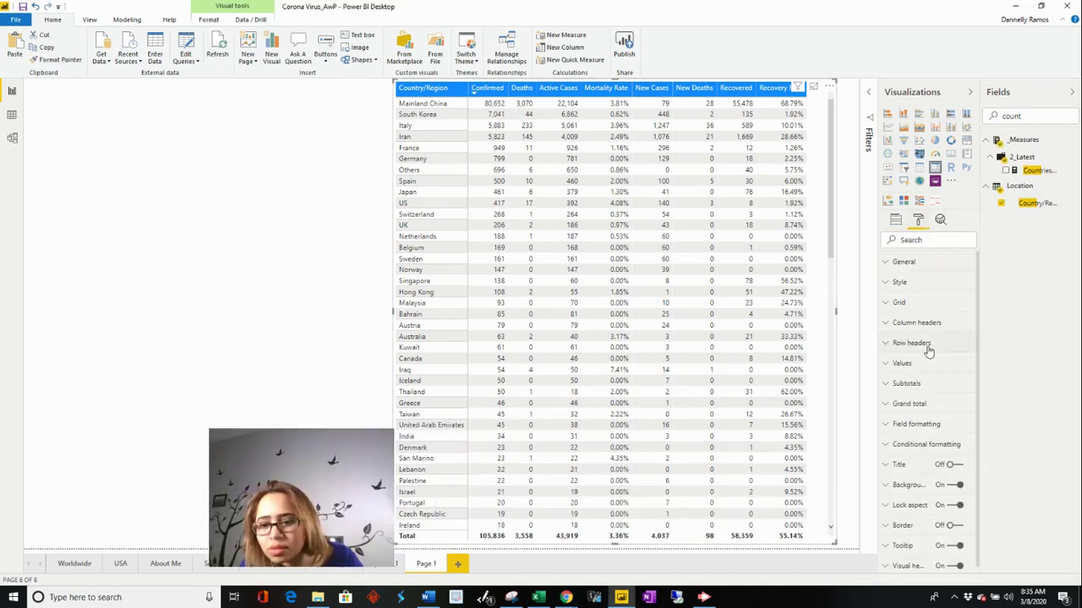
left_click(917, 543)
left_click(942, 326)
left_click(937, 341)
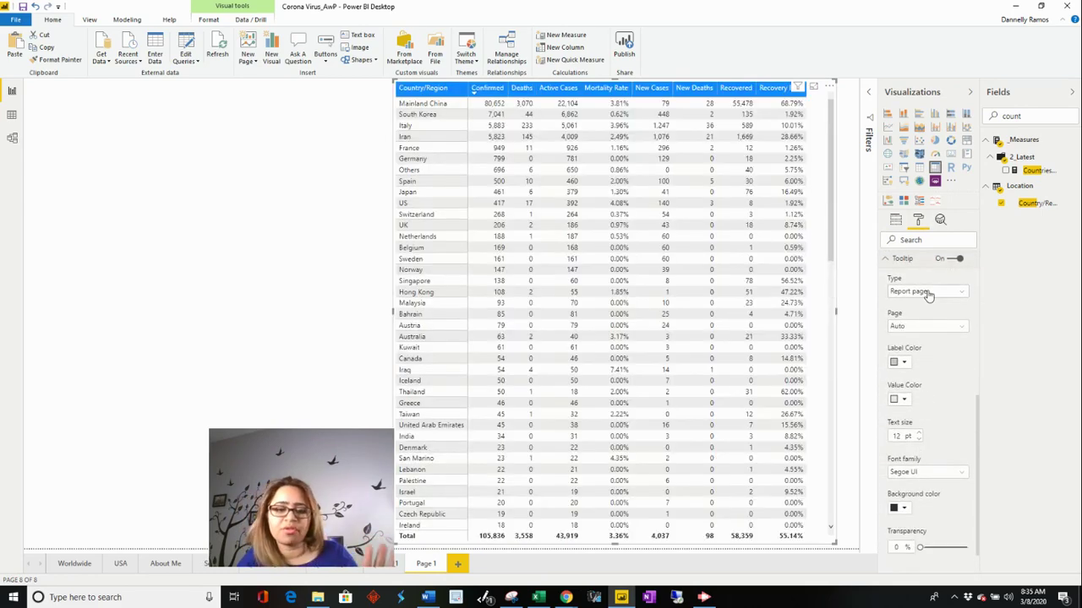
mouse_move(514, 142)
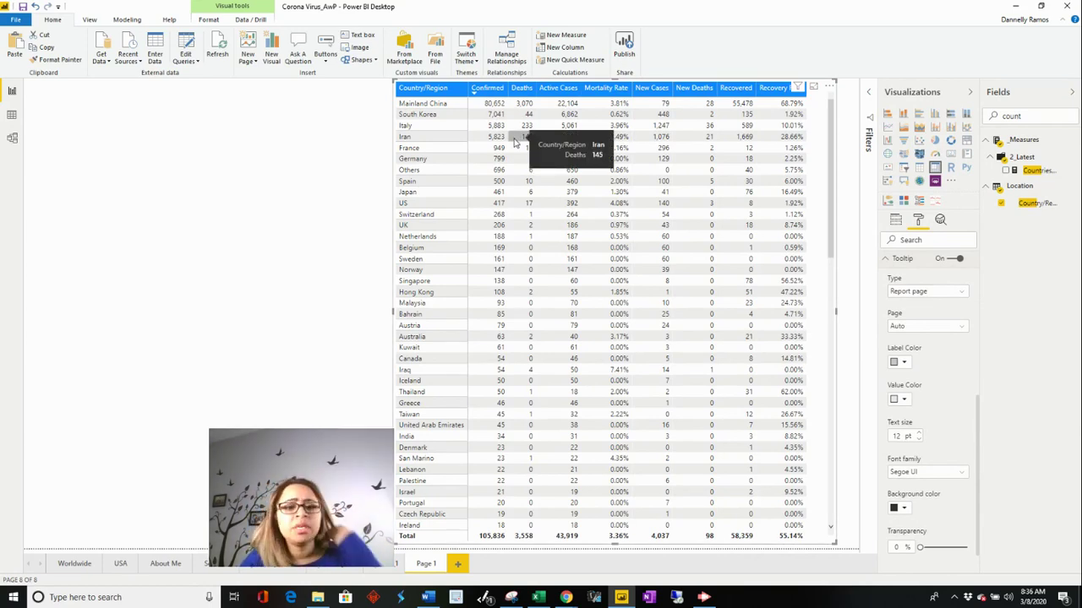
left_click(225, 244)
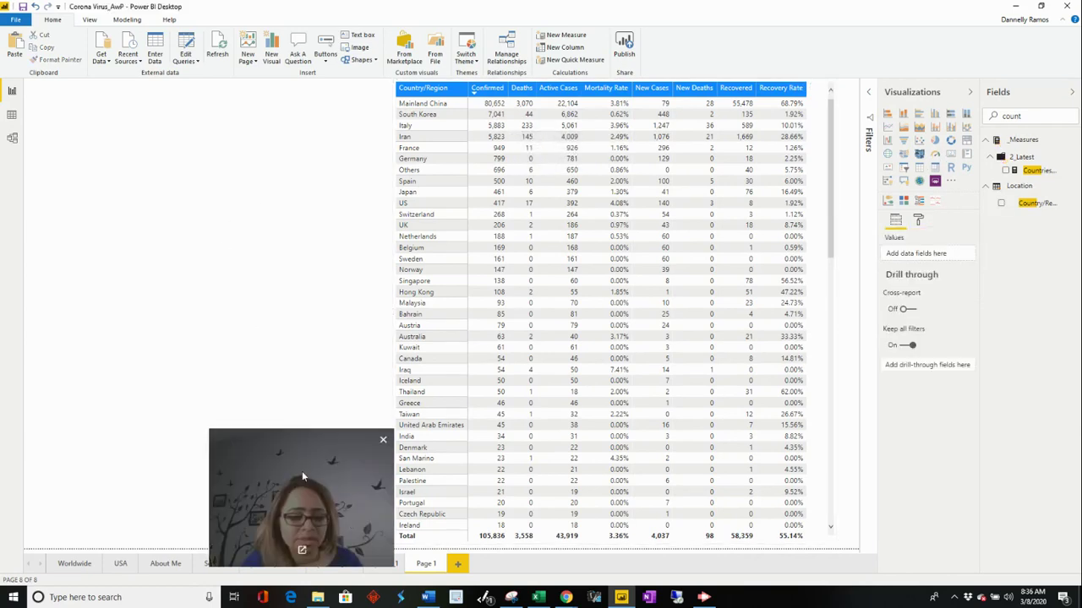
Add a new blank report page after Page 1
left_click(458, 565)
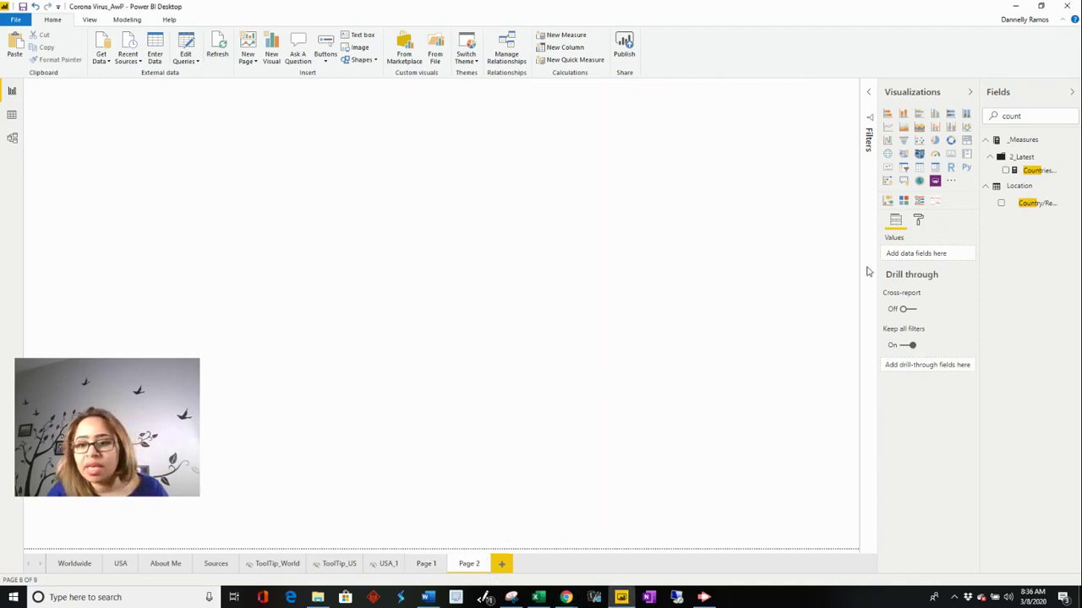
Set the new blank page's size type to Tooltip
left_click(920, 221)
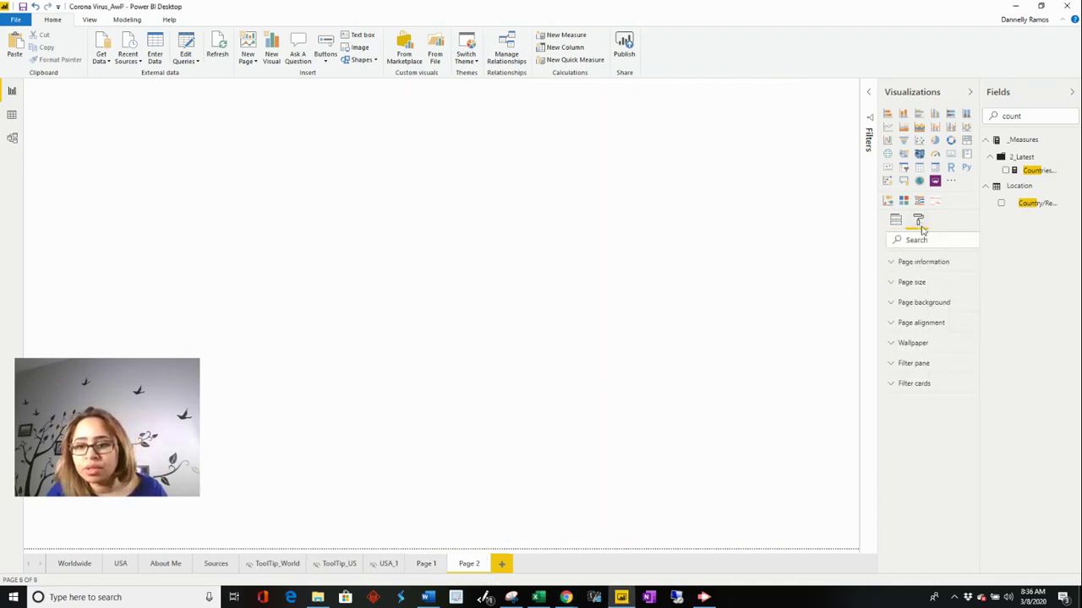
left_click(921, 282)
left_click(921, 316)
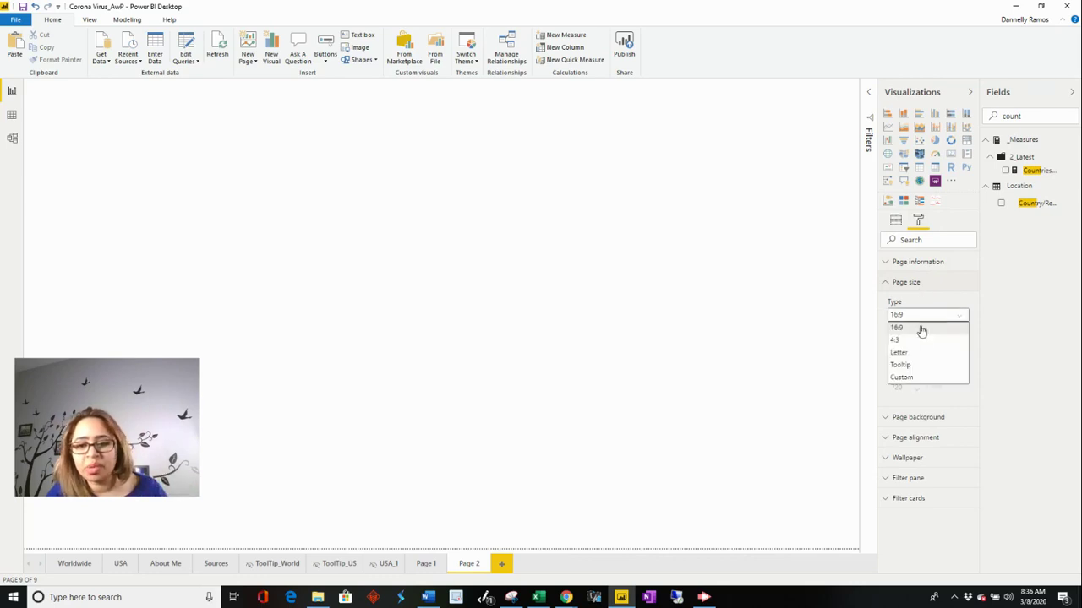
left_click(916, 367)
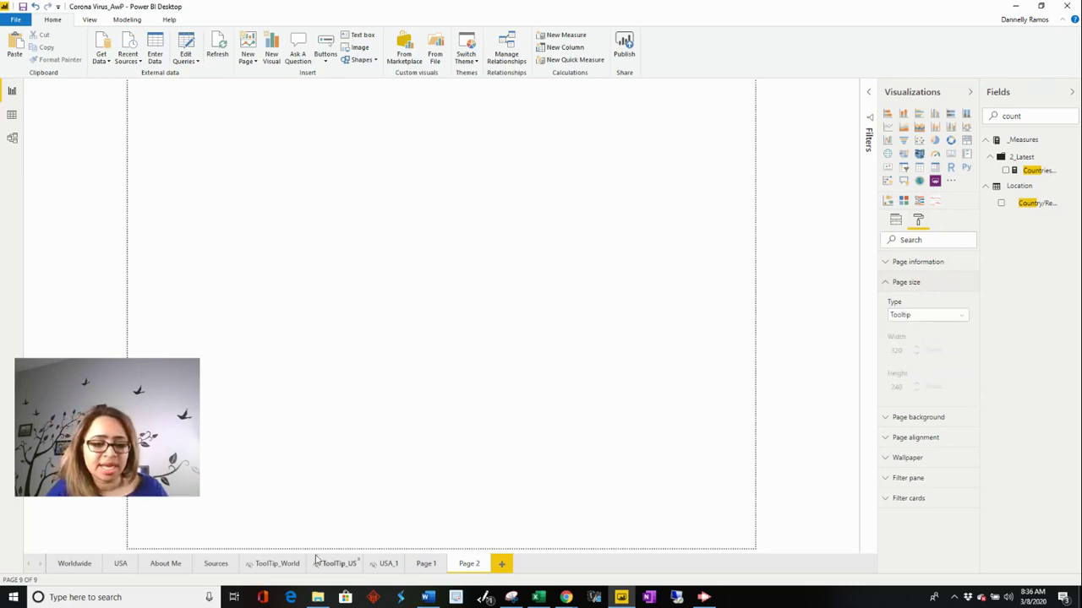
Copy the Active Cases, Recovered and Deaths column chart from the Worldwide page onto Page 2 and enlarge it to fill the page
left_click(97, 571)
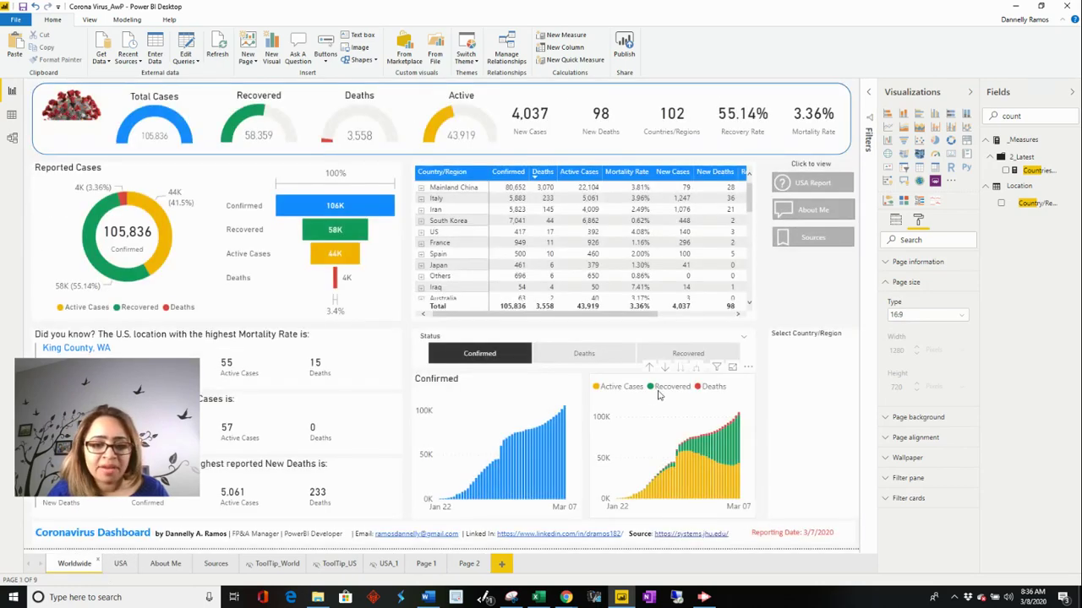
left_click(626, 397)
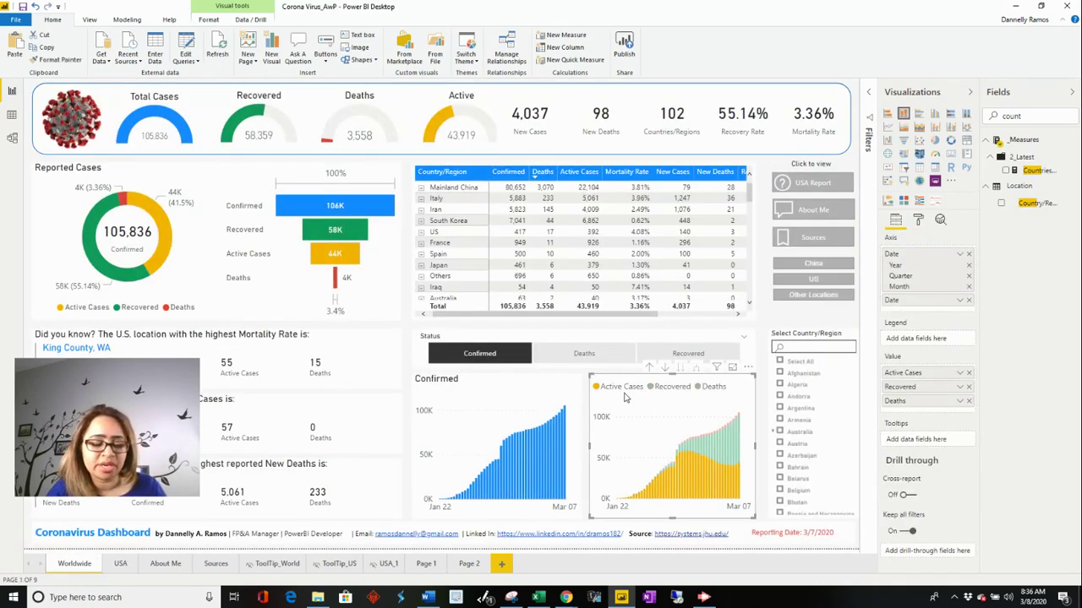
left_click(469, 564)
key("ctrl+v")
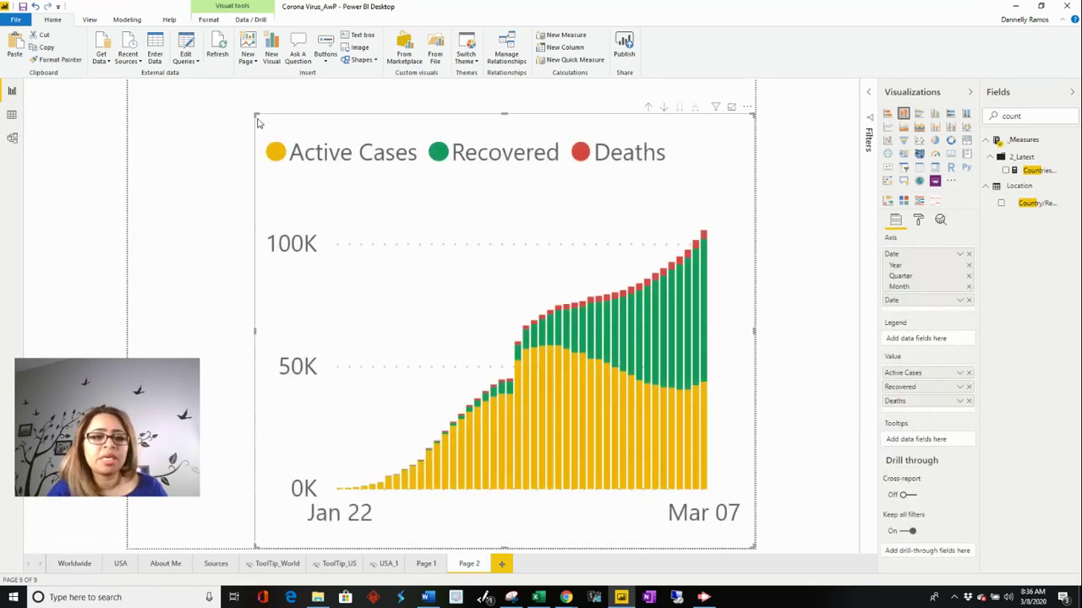
left_click_drag(256, 115, 128, 81)
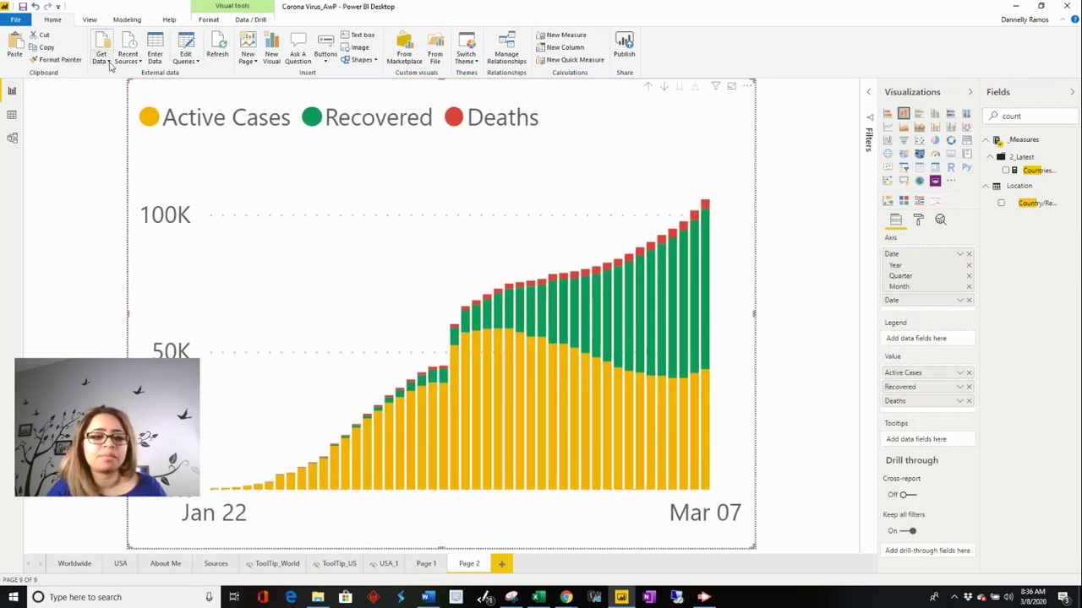
Make the chart's title text dynamic by basing it on the Country/Region field from the Location table
left_click(918, 221)
left_click(908, 406)
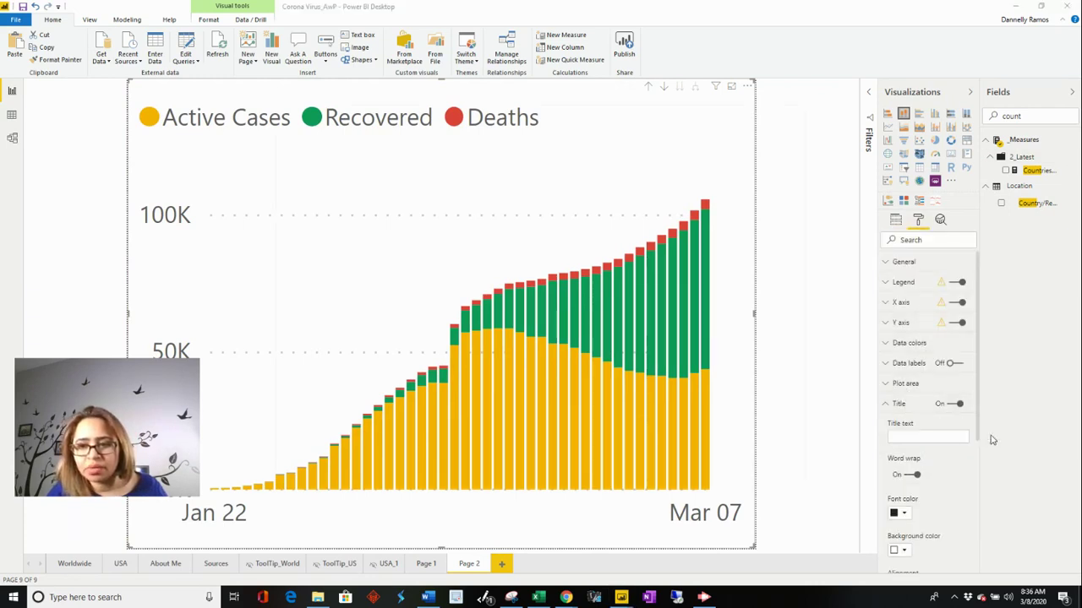
left_click(989, 437)
left_click(328, 198)
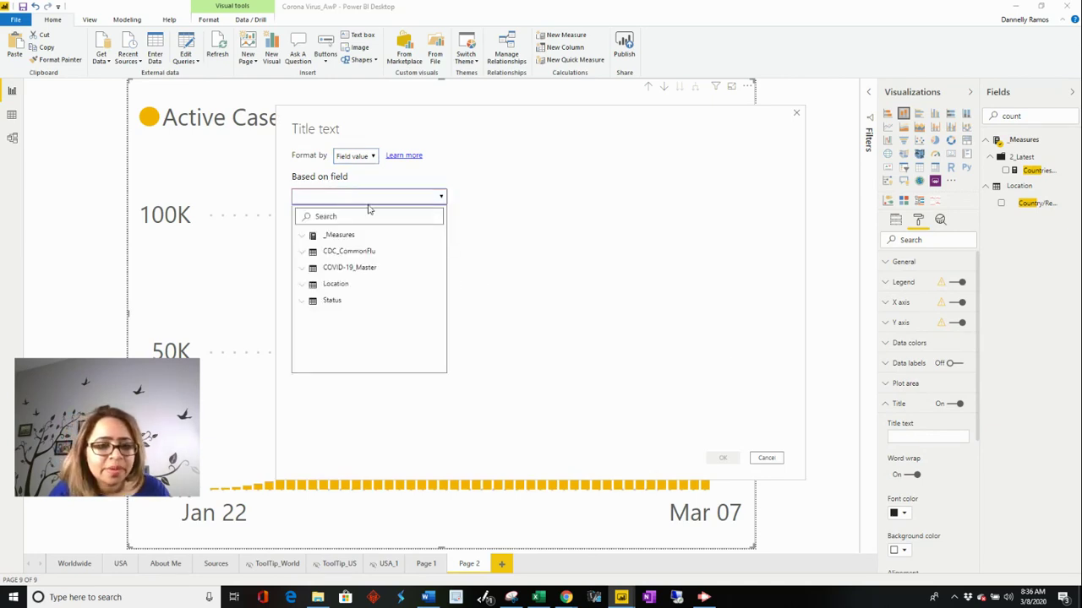
left_click(363, 212)
type("counyt")
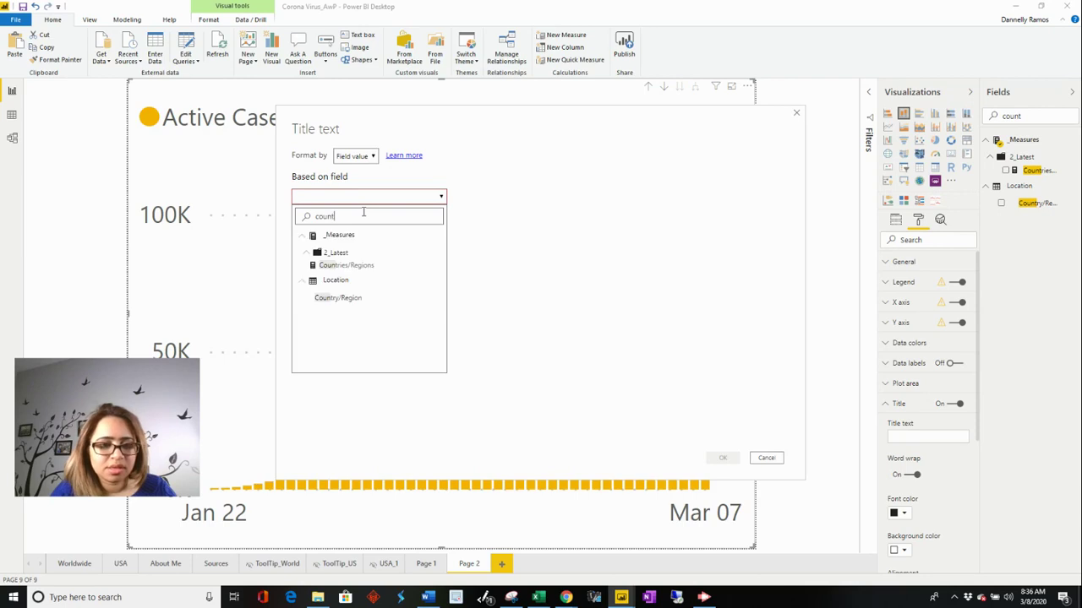
left_click(355, 297)
left_click(721, 457)
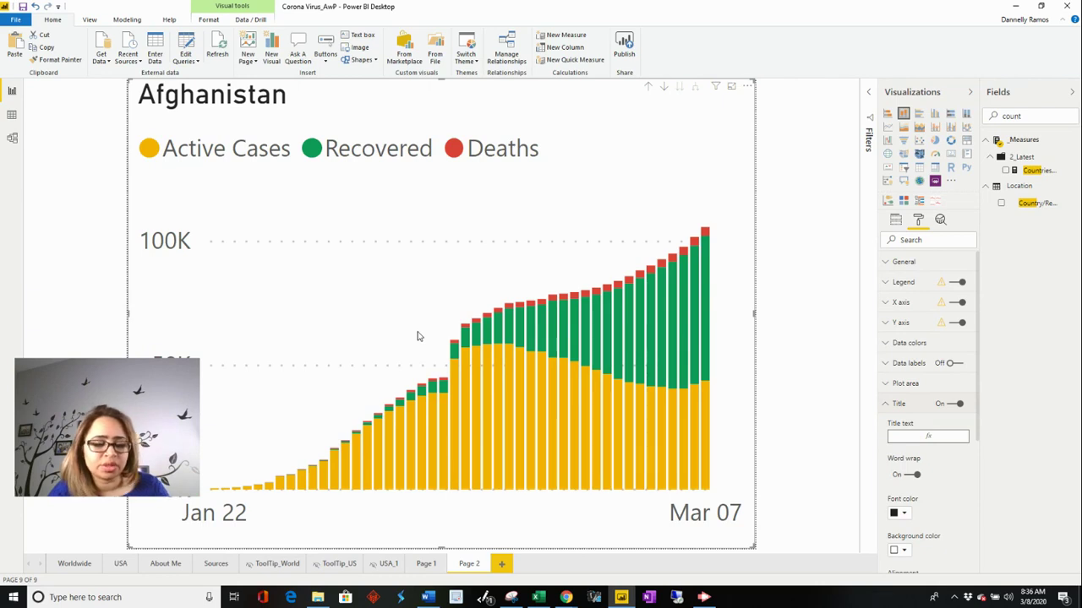
Rename Page 2 as TT and hide the page
double_click(475, 563)
type("TT")
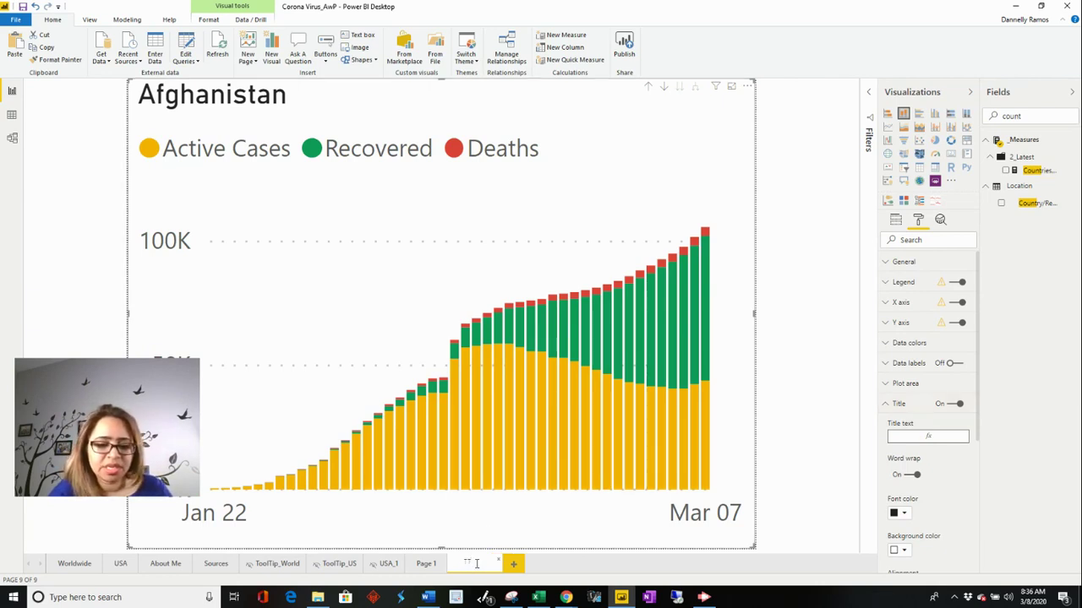
key("Return")
right_click(470, 565)
left_click(492, 559)
left_click(811, 349)
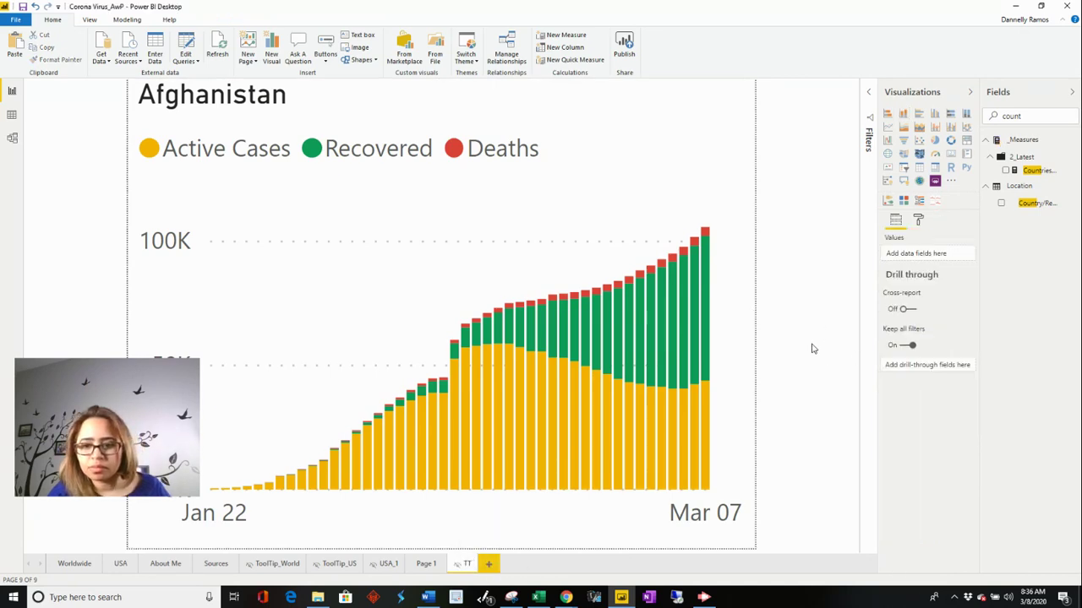
left_click(736, 270)
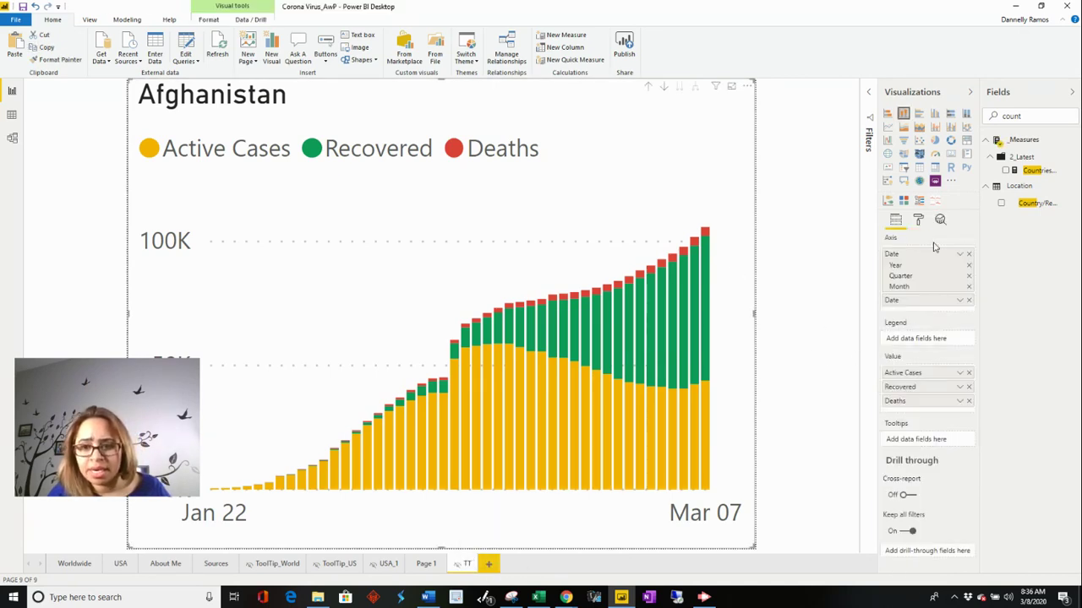
left_click(918, 219)
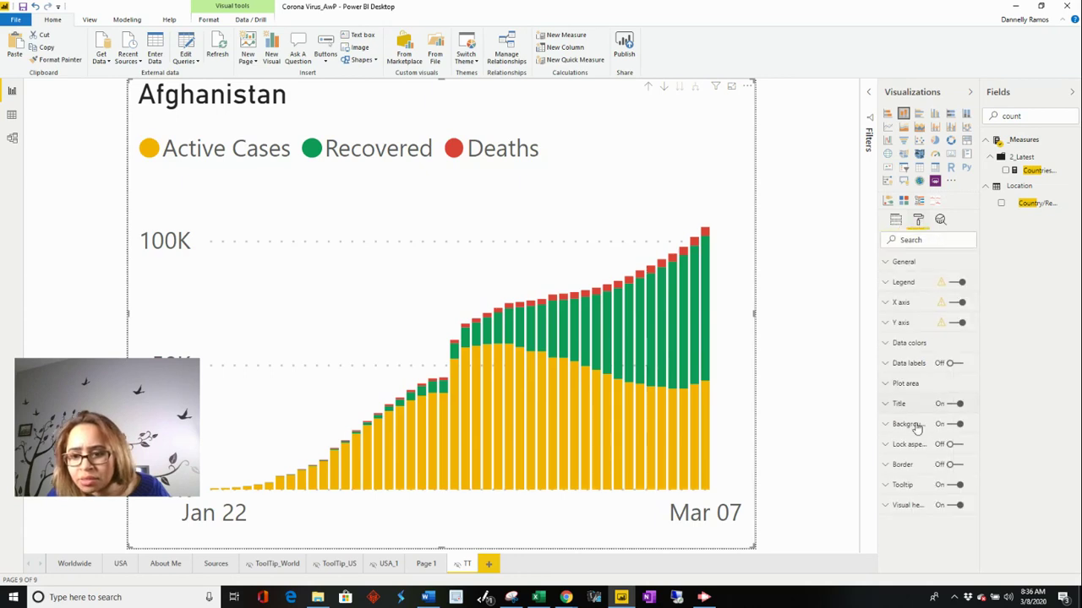
left_click(895, 220)
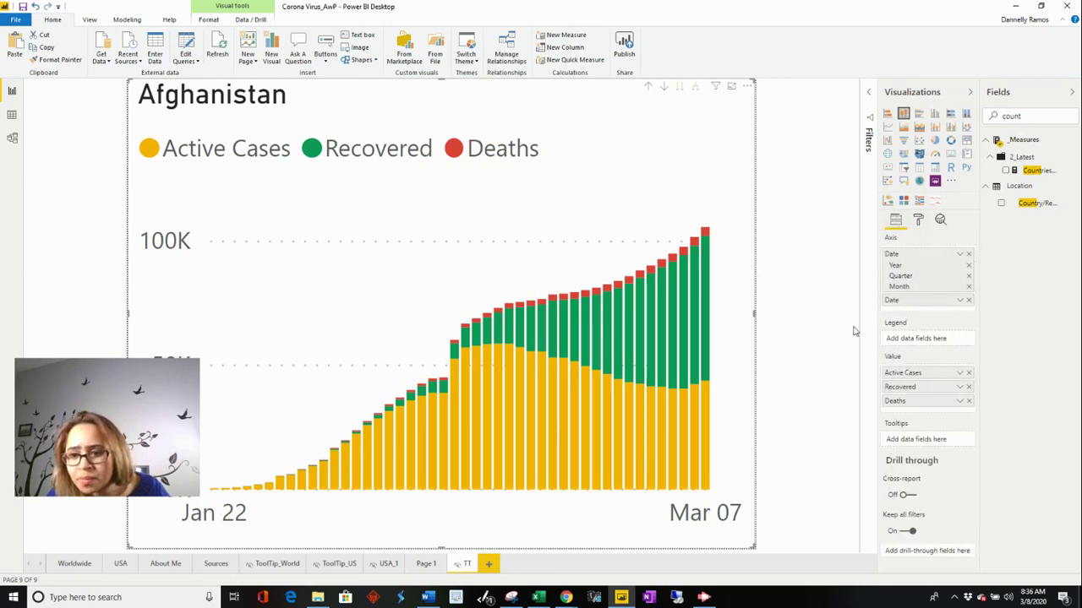
Allow the TT page to be used as a tooltip in its page information settings
left_click(845, 278)
left_click(918, 224)
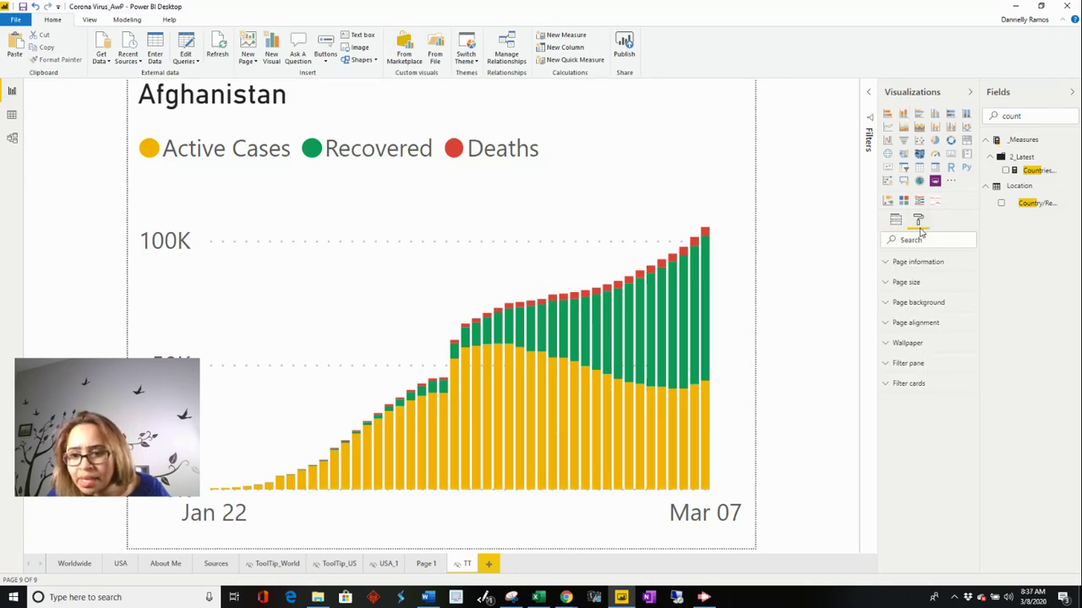
left_click(933, 271)
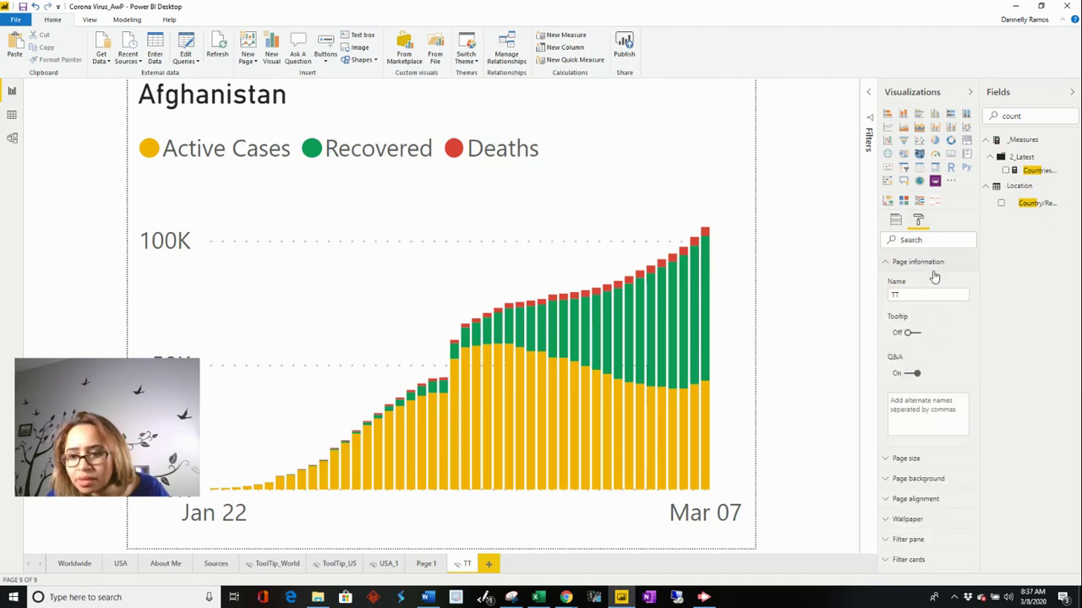
left_click(913, 332)
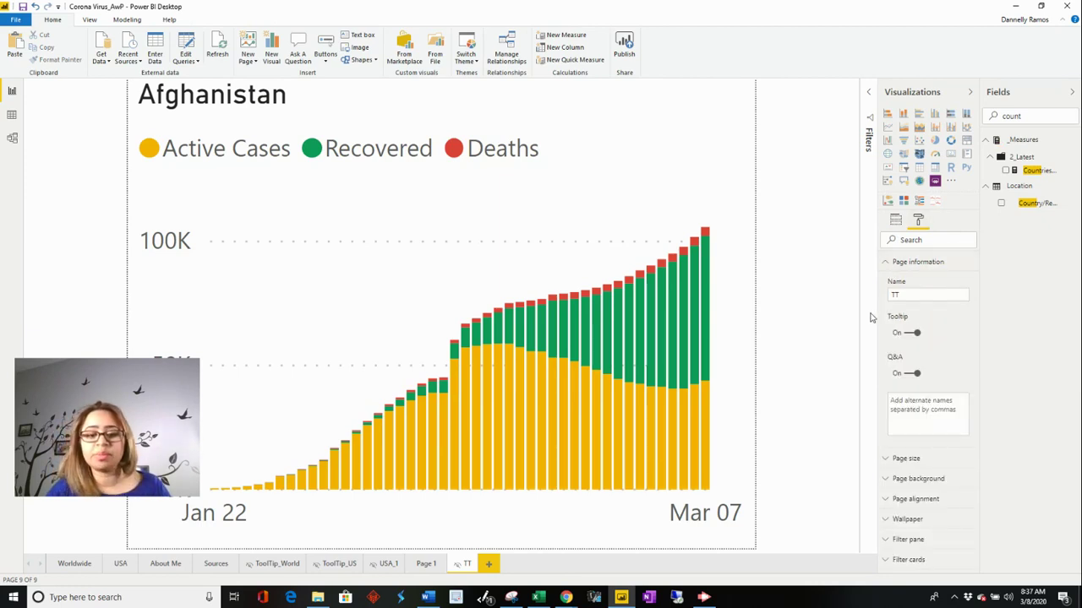
Set the Page 1 matrix's report page tooltip to TT and check the tooltip on the South Korea row
left_click(426, 562)
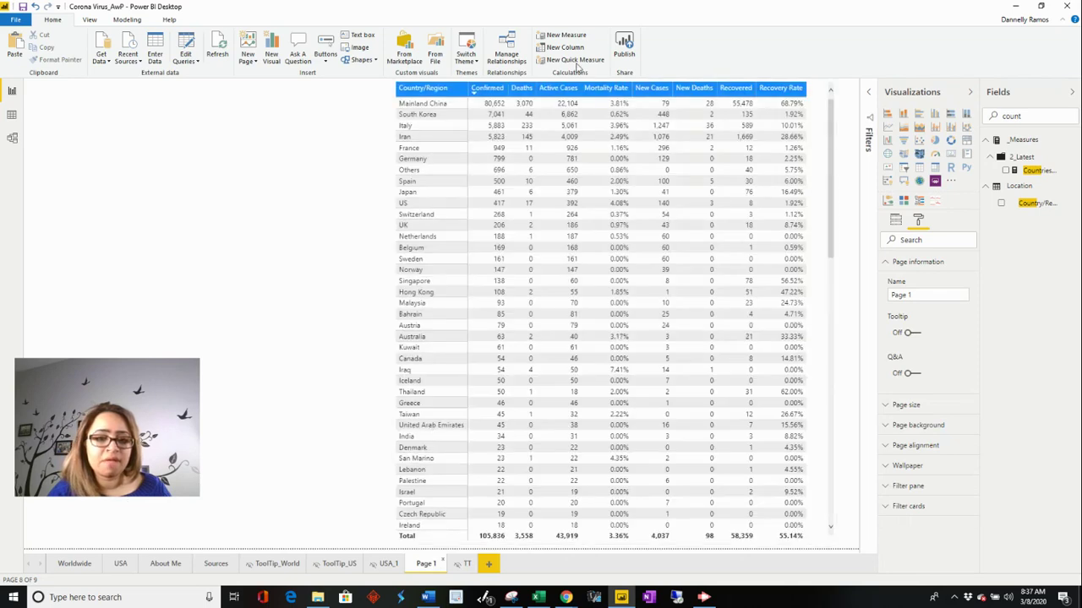
left_click(816, 158)
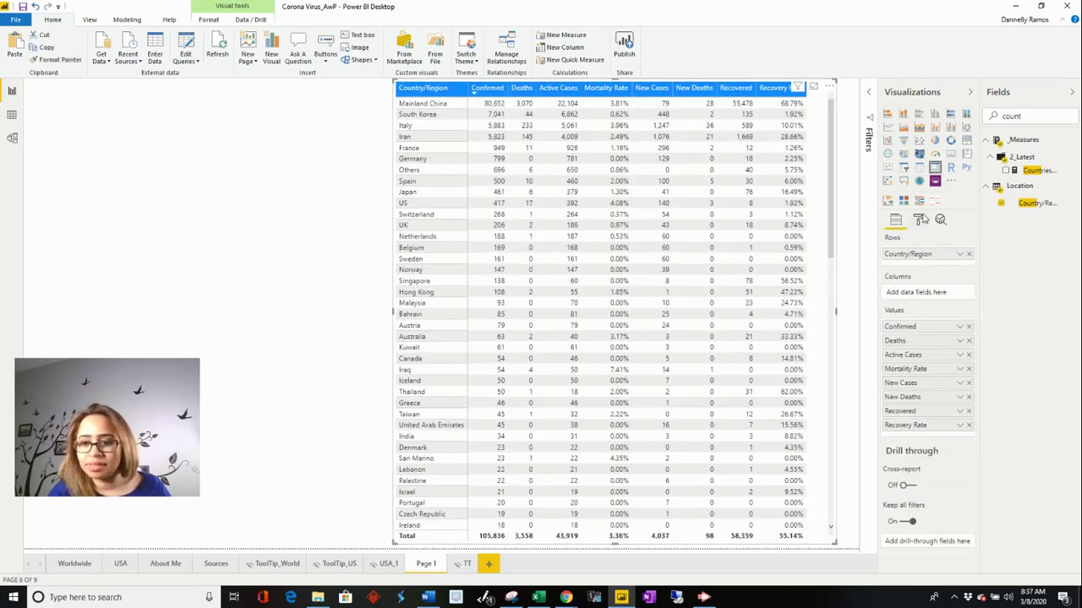
left_click(917, 222)
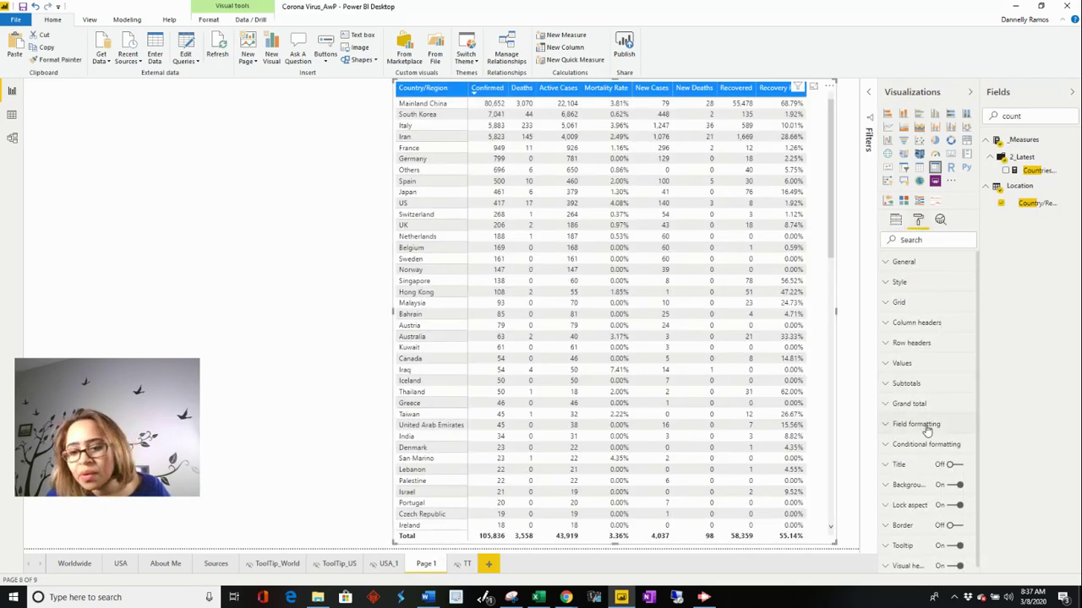
left_click(926, 547)
scroll(926, 534, "down", 5)
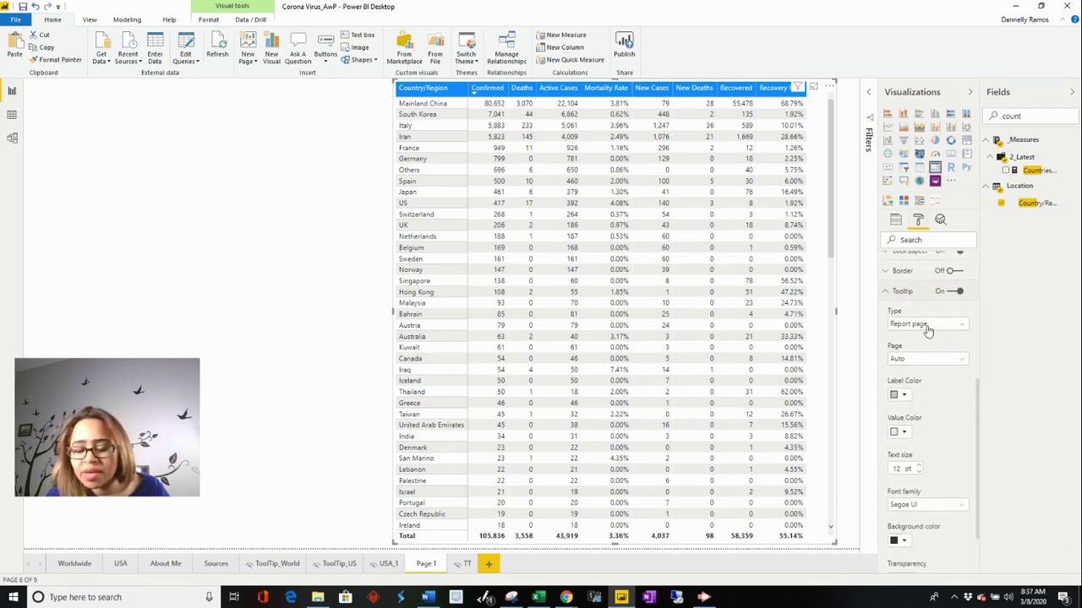
left_click(932, 361)
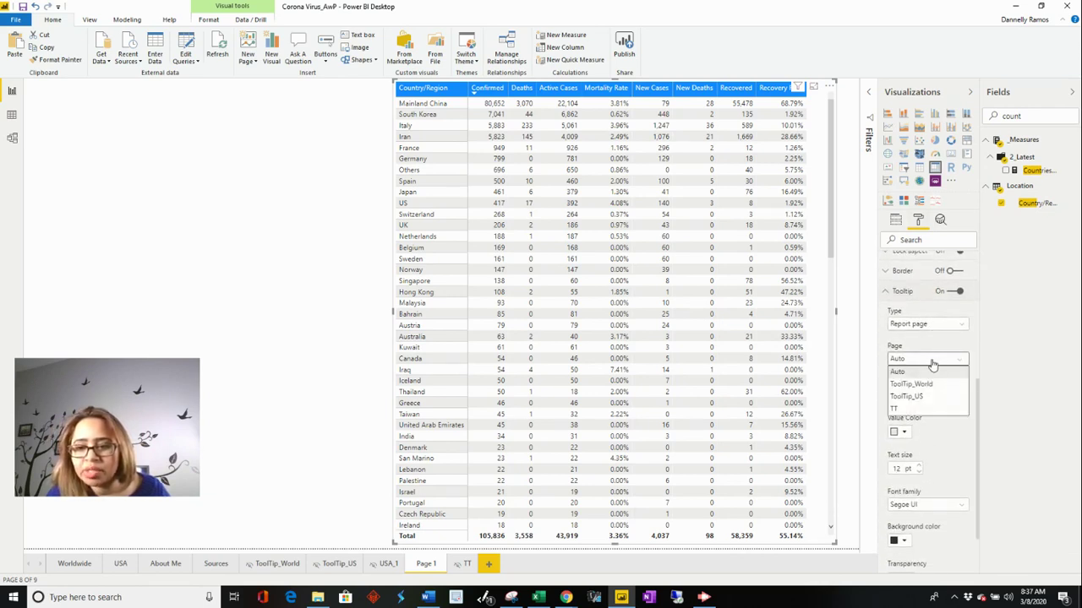
left_click(932, 409)
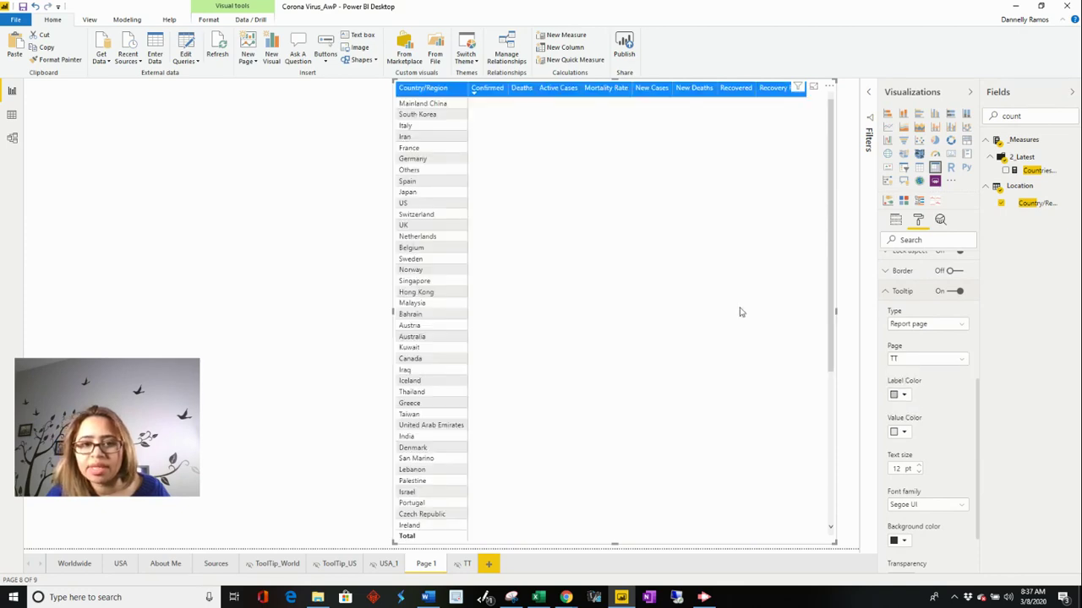
mouse_move(495, 123)
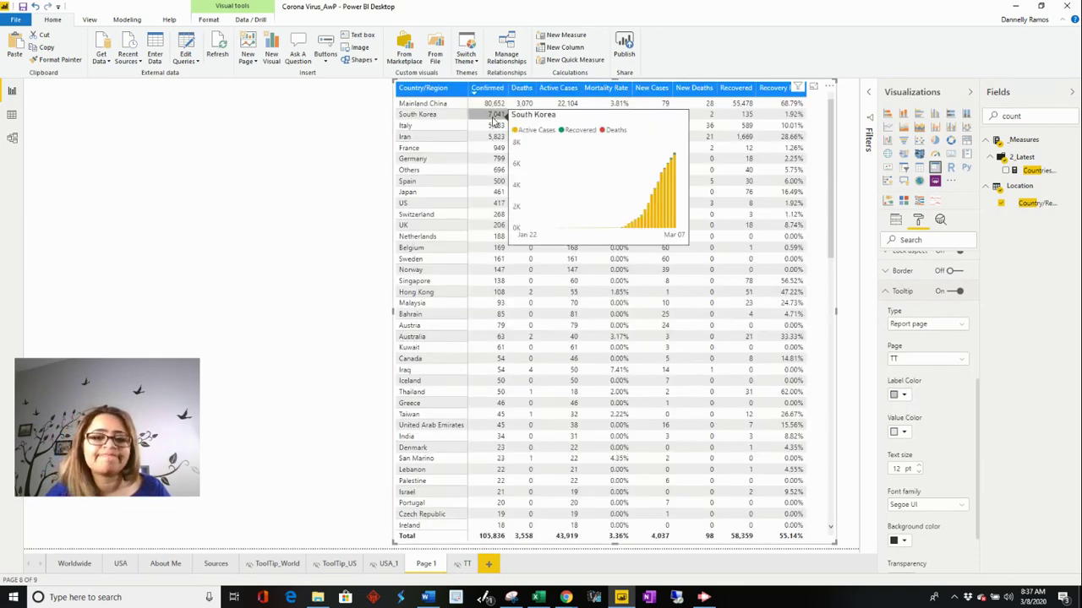